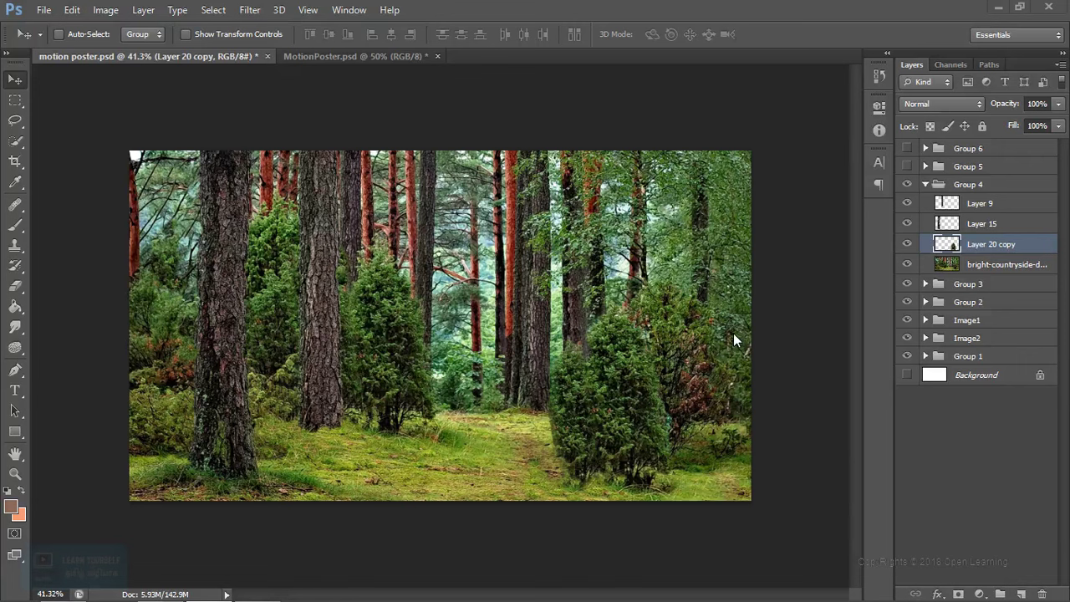
# Collapse Group 4, make Group 6 visible, and expand Groups 6 and 5 to inspect their layers.
pyautogui.click(924, 184)
pyautogui.click(907, 148)
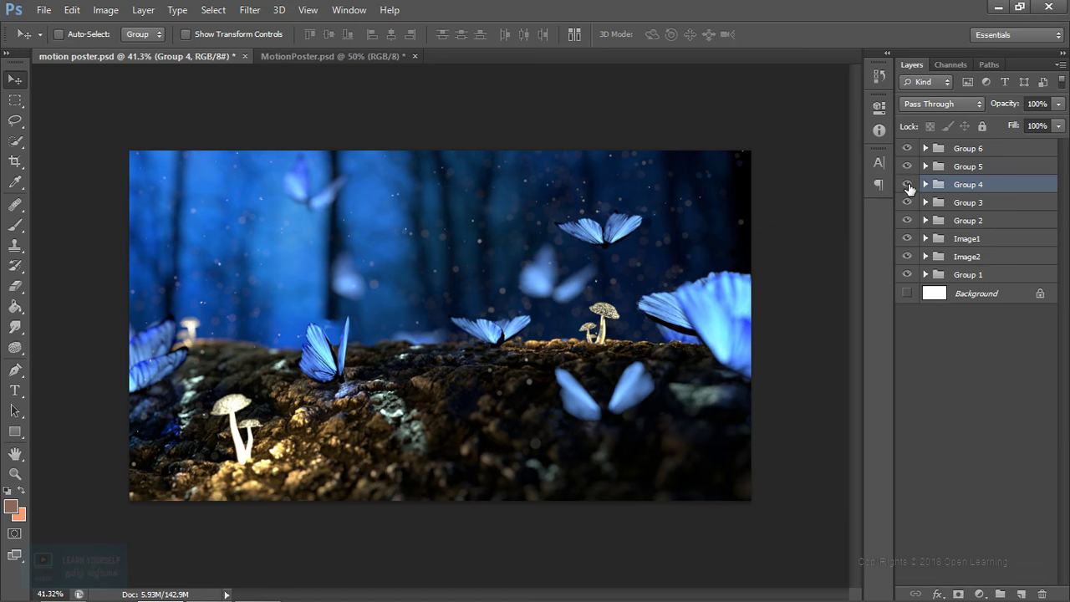
pyautogui.click(925, 149)
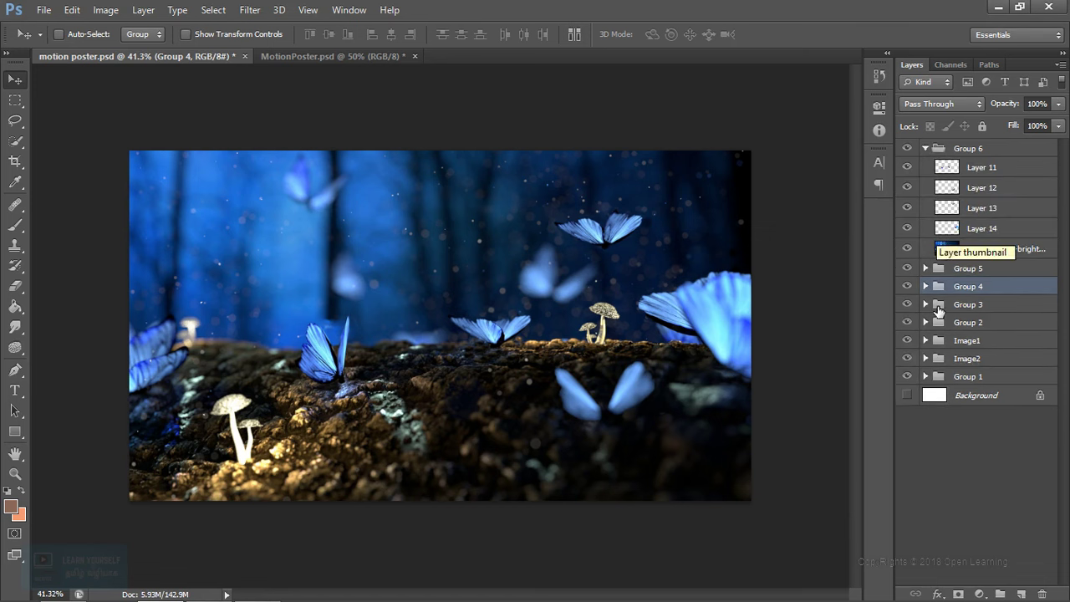
pyautogui.click(925, 269)
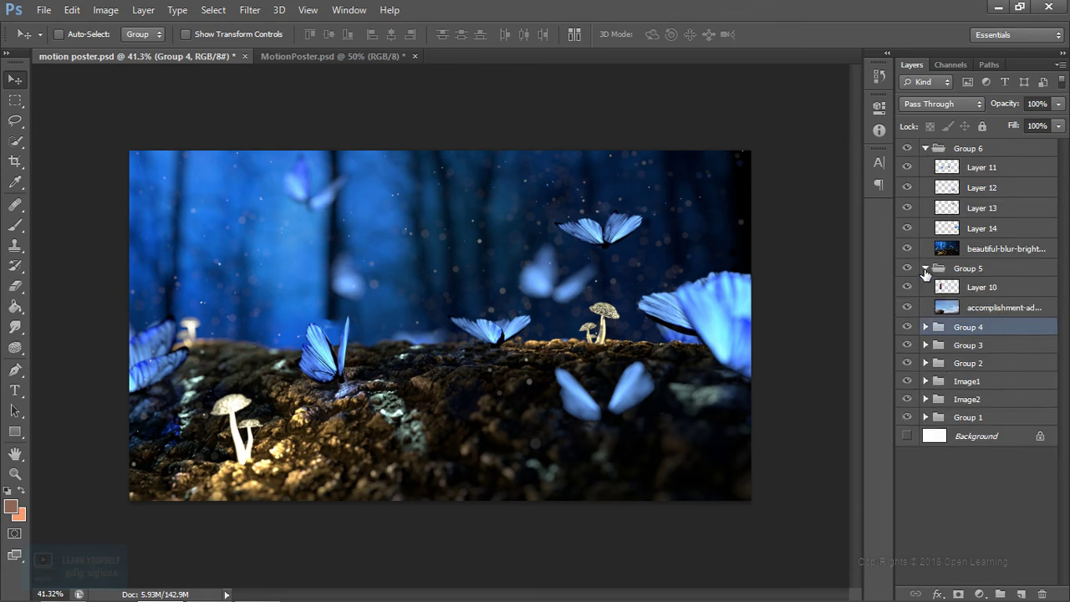
# Collapse Groups 5 and 6, then briefly re-expand Group 6 to review it before collapsing it.
pyautogui.click(926, 268)
pyautogui.click(925, 149)
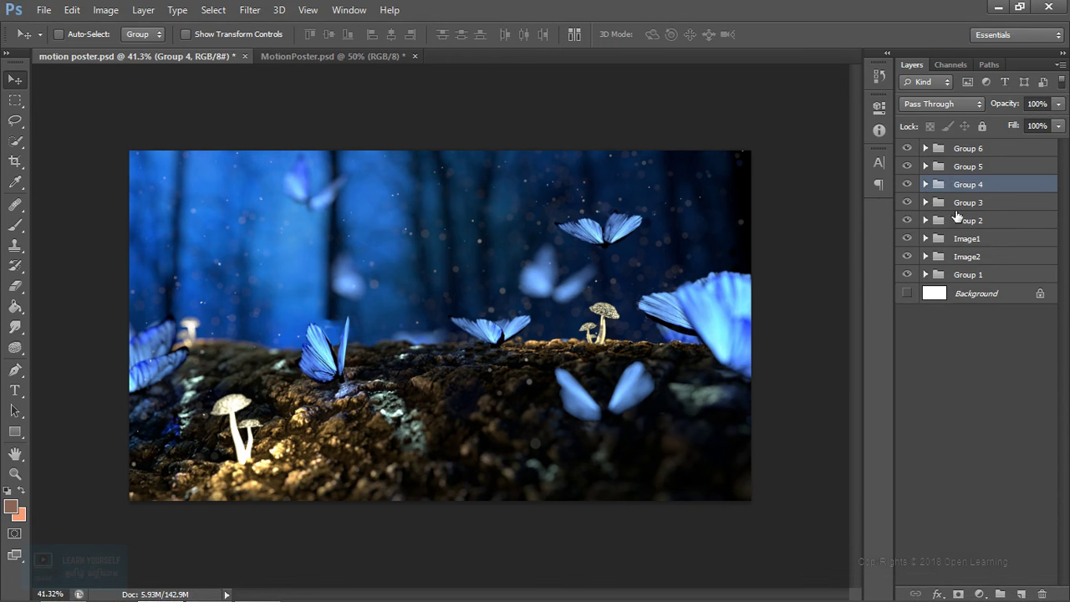
pyautogui.click(925, 149)
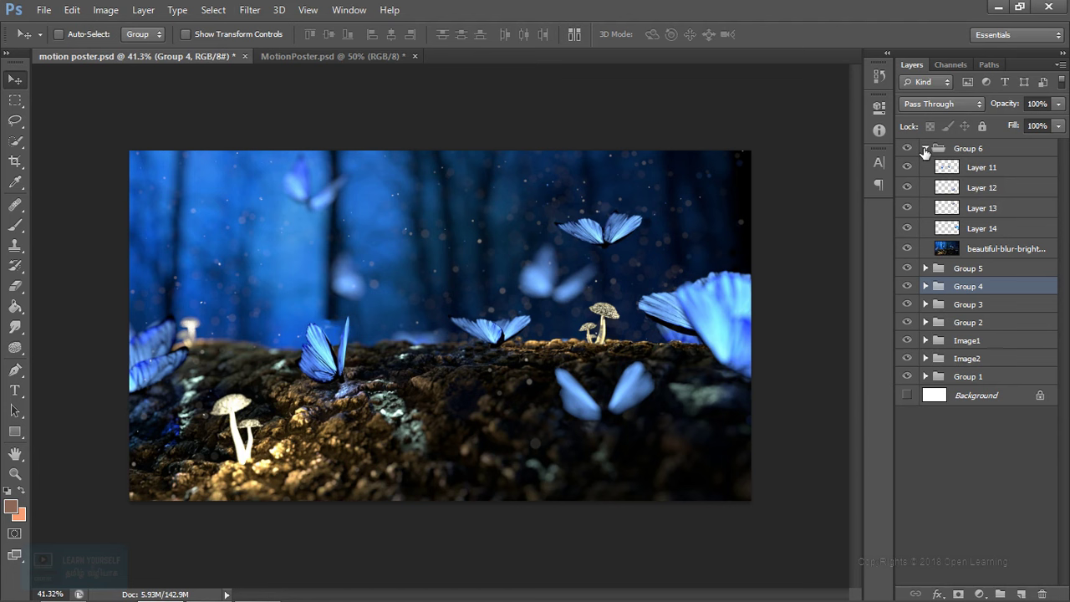
pyautogui.click(924, 149)
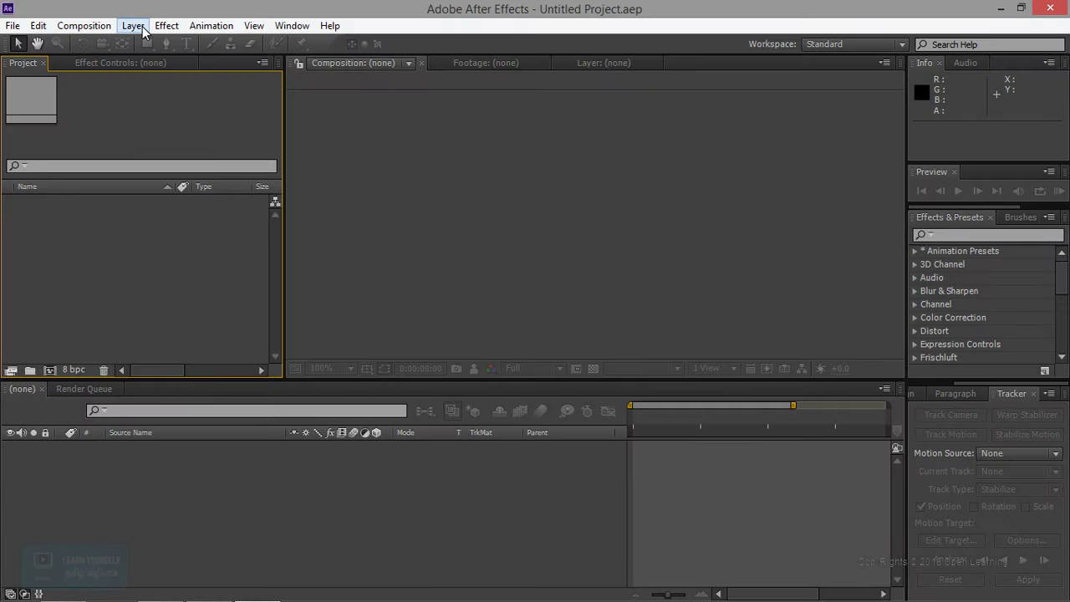
# Import motion poster.psd from the MotionPoster folder into the Project panel.
pyautogui.doubleClick(107, 272)
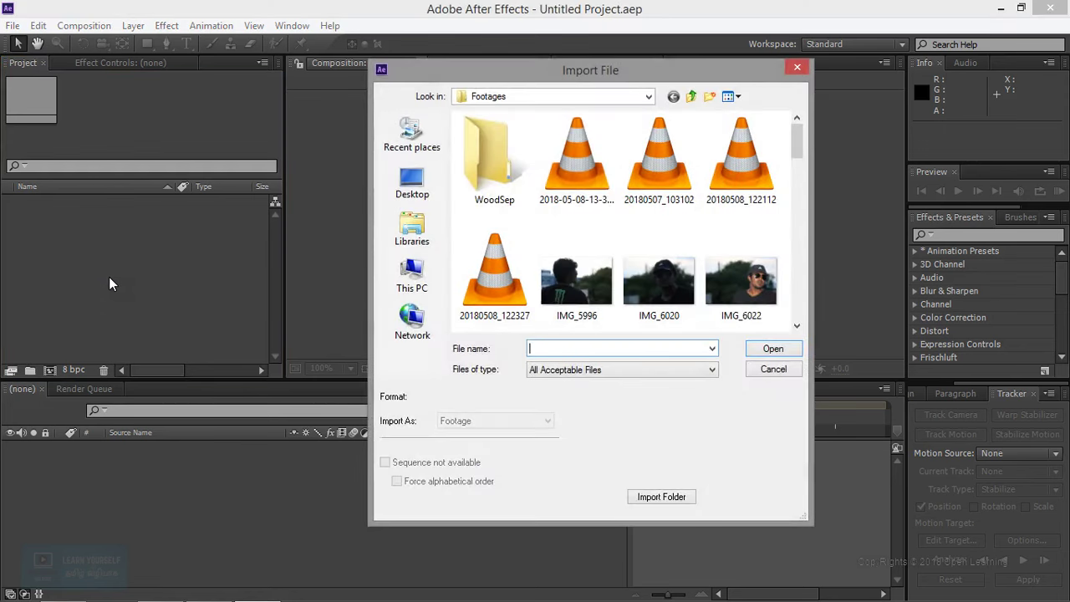
pyautogui.click(692, 97)
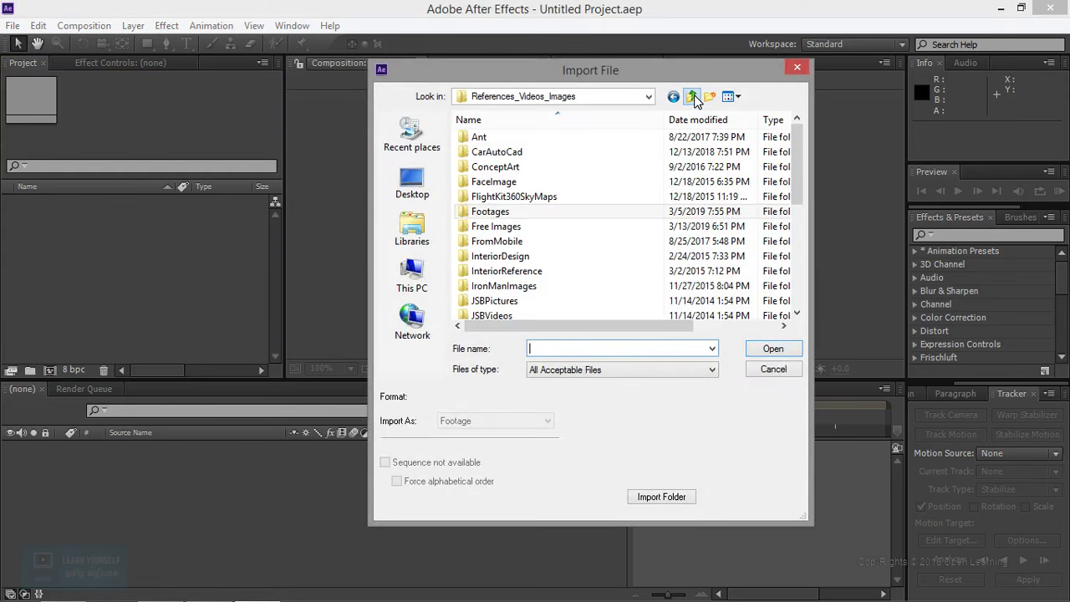
pyautogui.click(496, 285)
pyautogui.scroll(-3, 535, 251)
pyautogui.click(506, 242)
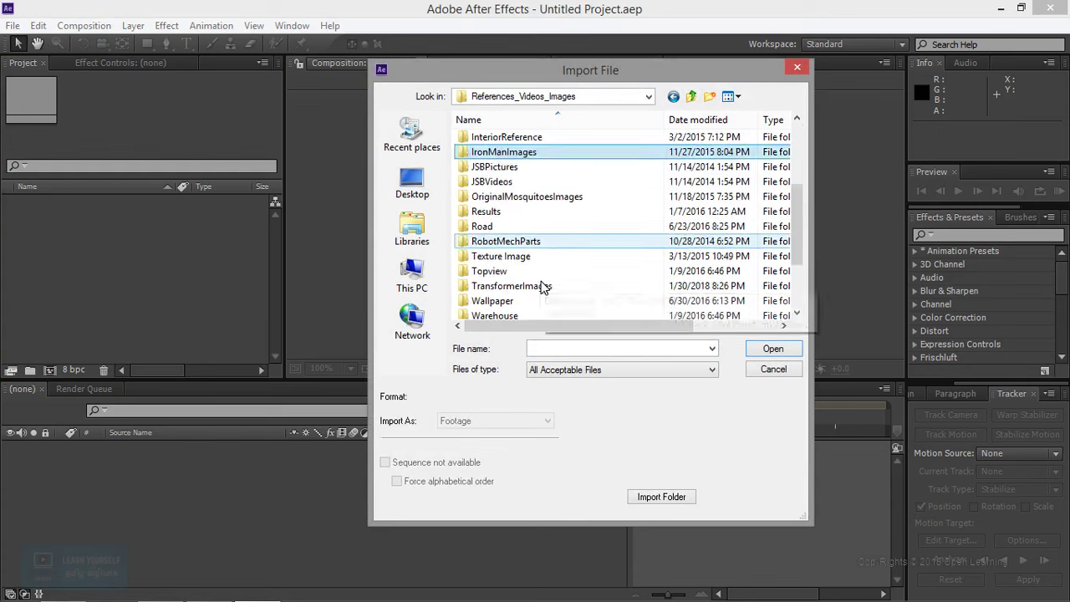
pyautogui.scroll(-1, 541, 286)
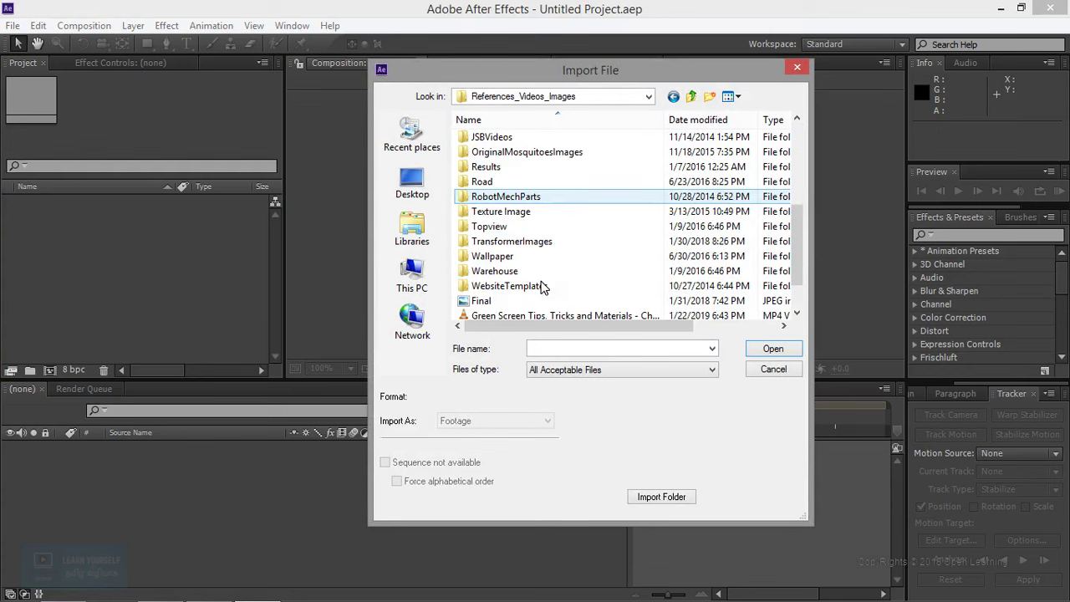
pyautogui.click(692, 97)
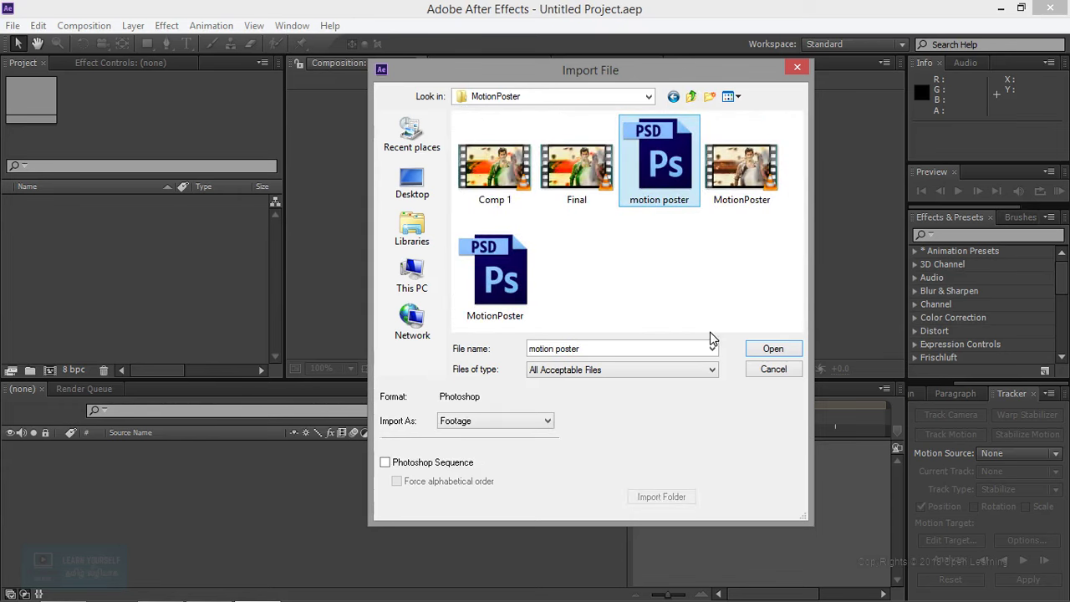
pyautogui.click(770, 350)
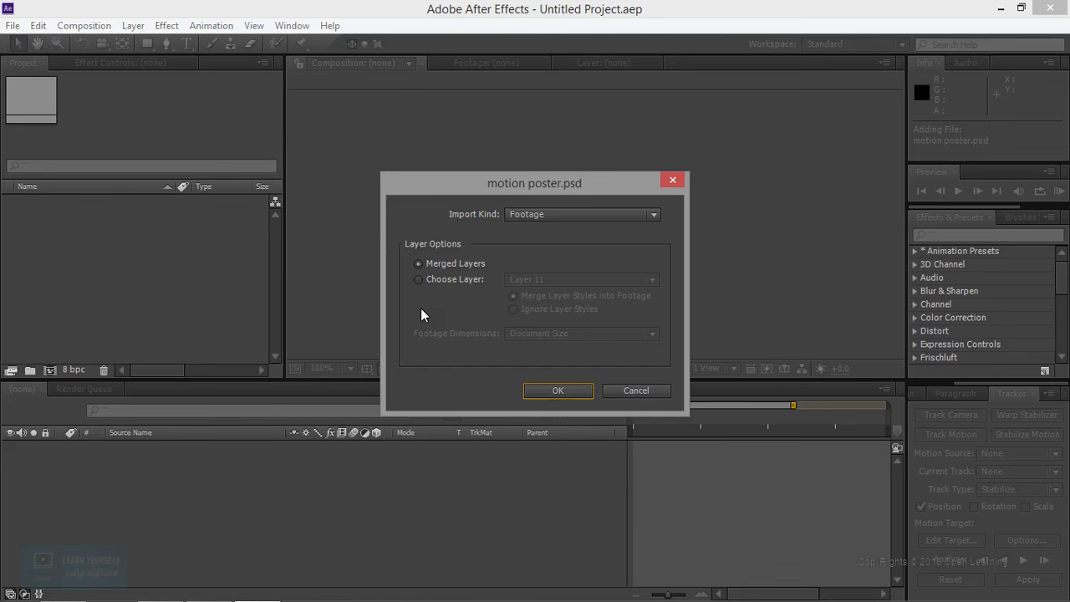
# Import motion poster.psd as Footage.
pyautogui.click(649, 214)
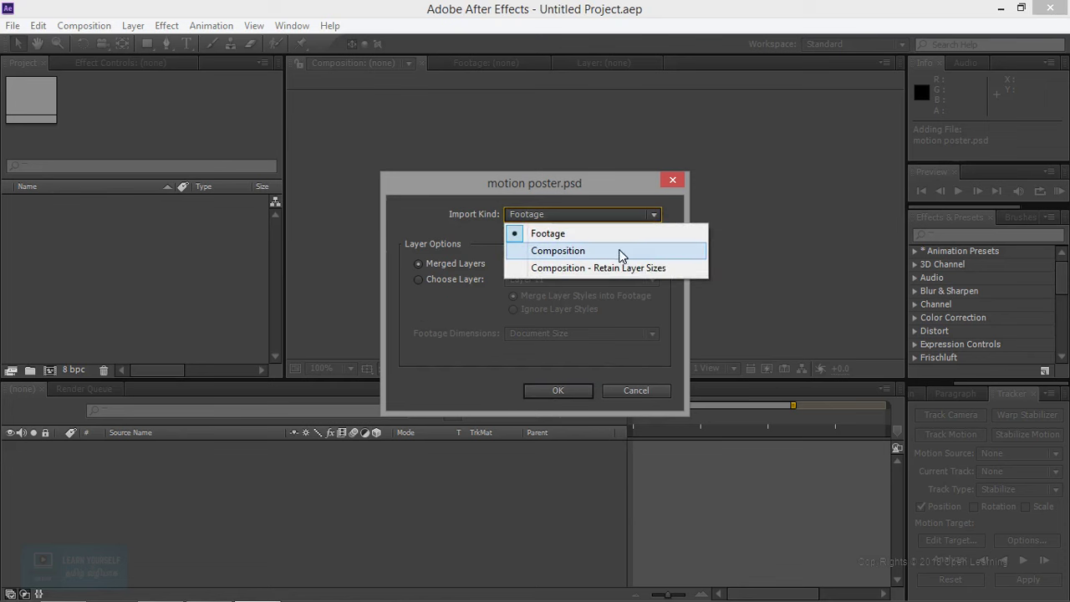
pyautogui.click(565, 233)
pyautogui.click(567, 391)
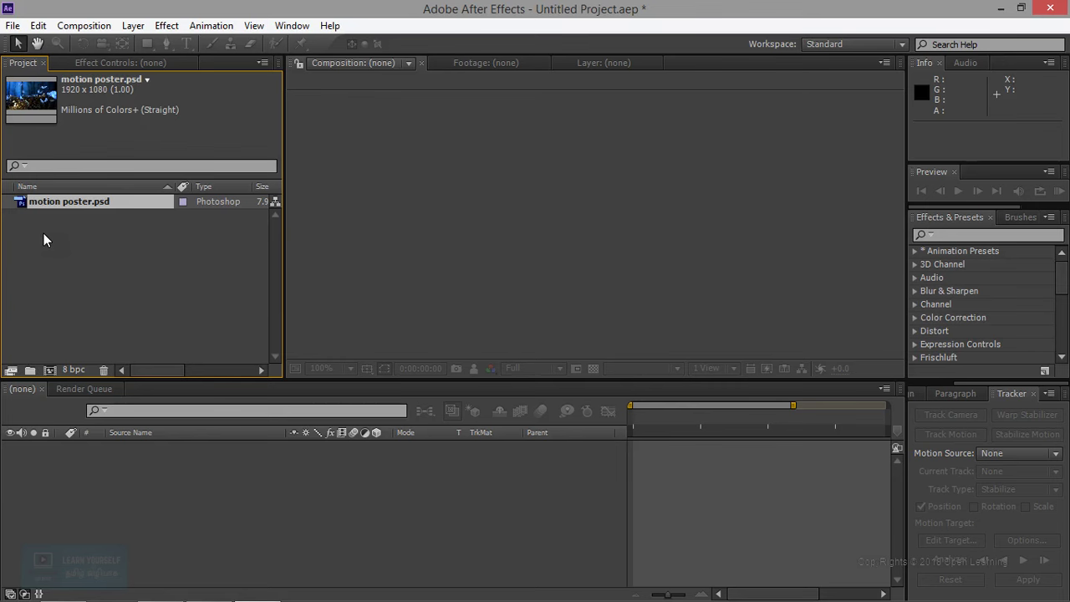
# Re-import motion poster.psd with Import Kind set to Composition.
pyautogui.doubleClick(112, 261)
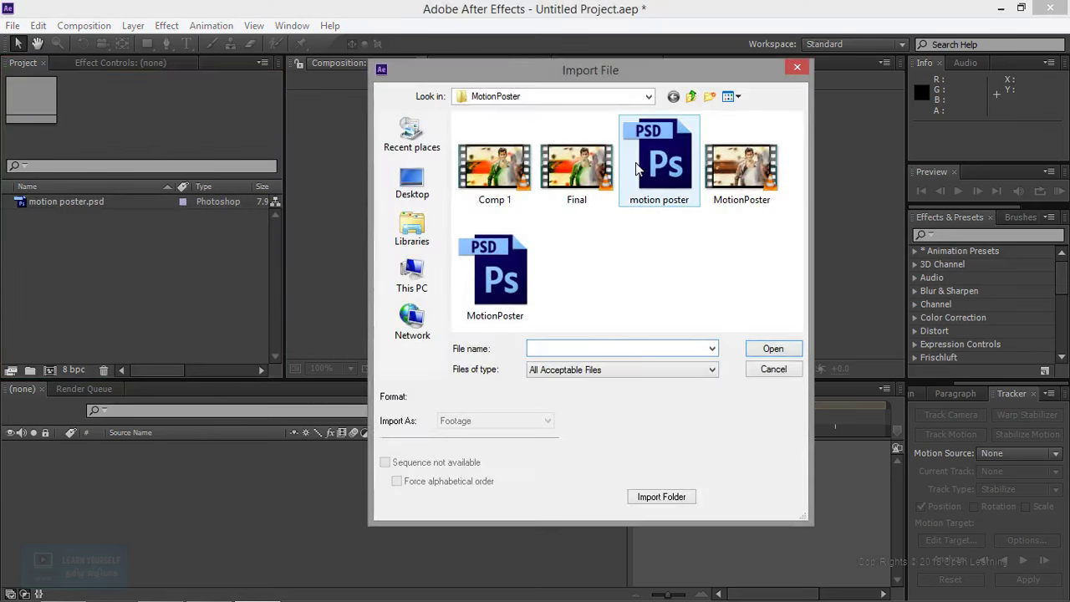
pyautogui.click(637, 169)
pyautogui.click(771, 350)
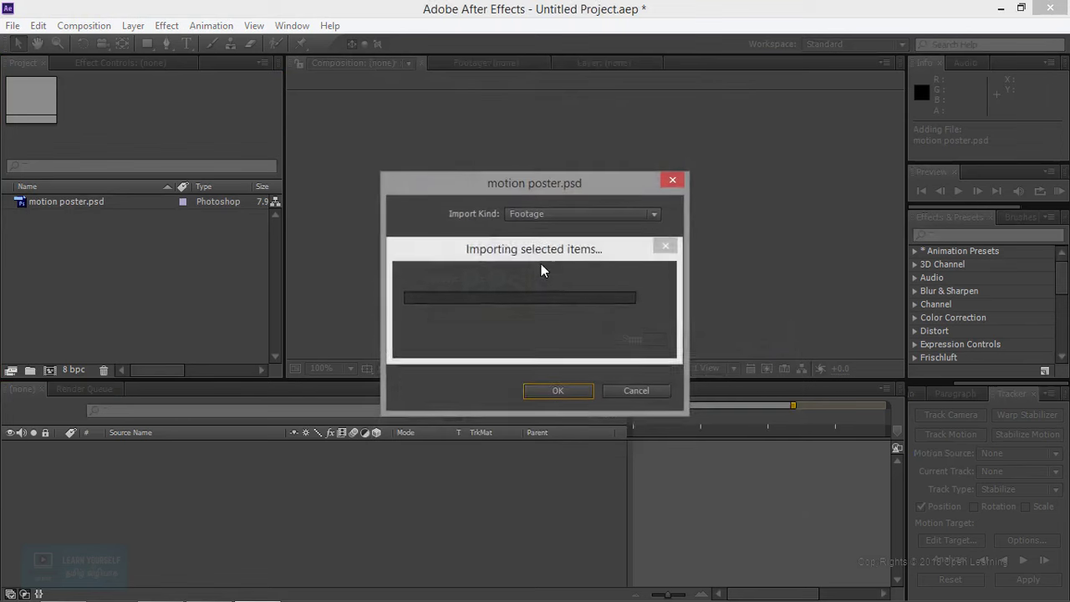
pyautogui.click(552, 217)
pyautogui.click(557, 248)
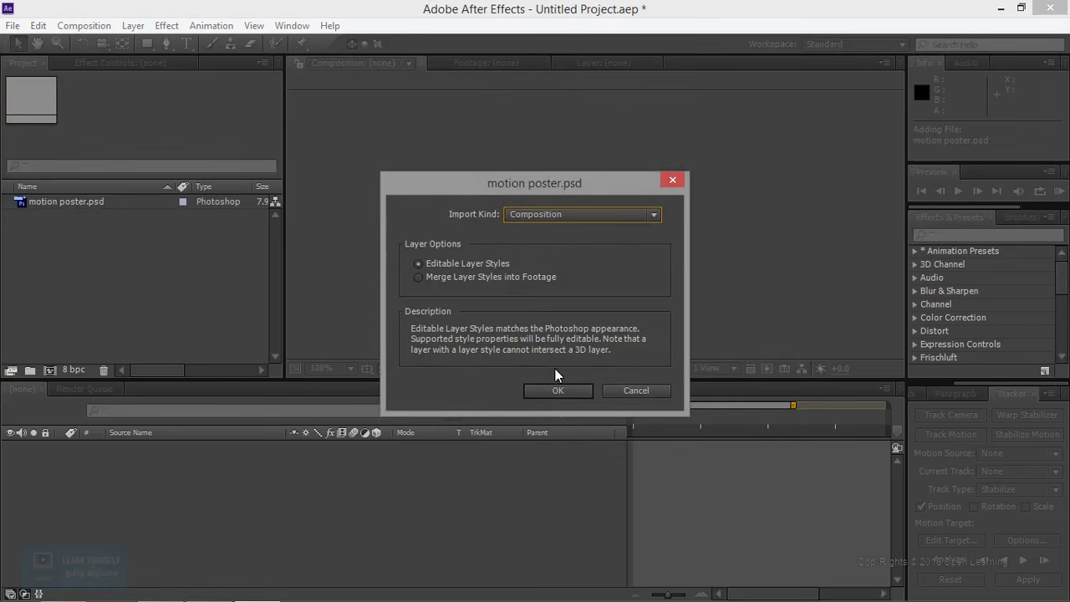
pyautogui.click(557, 391)
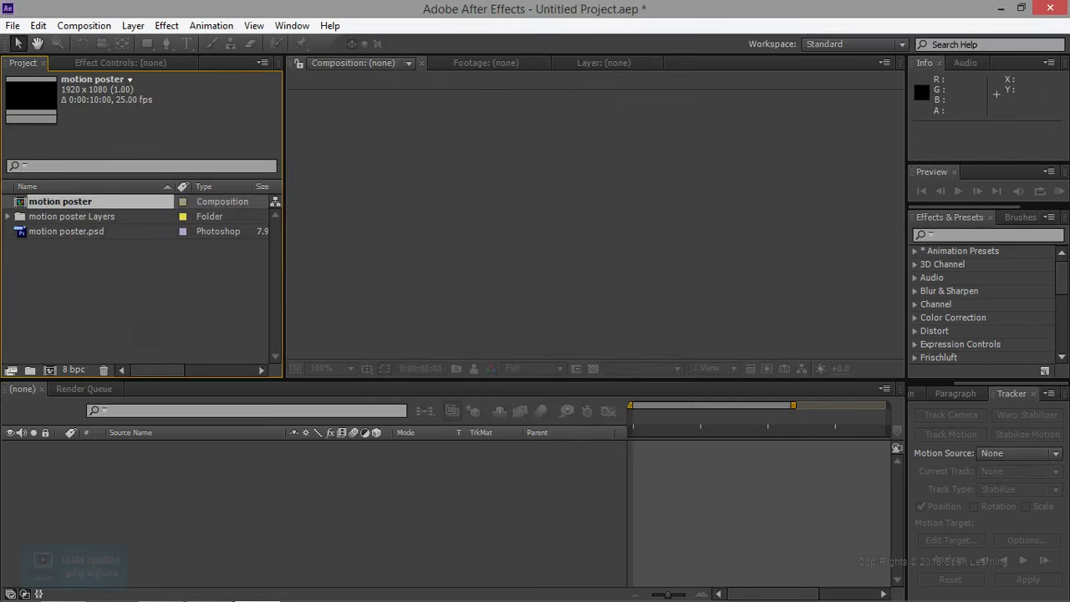
# Expand the motion poster Layers folder and preview its layers, including Background.
pyautogui.click(8, 216)
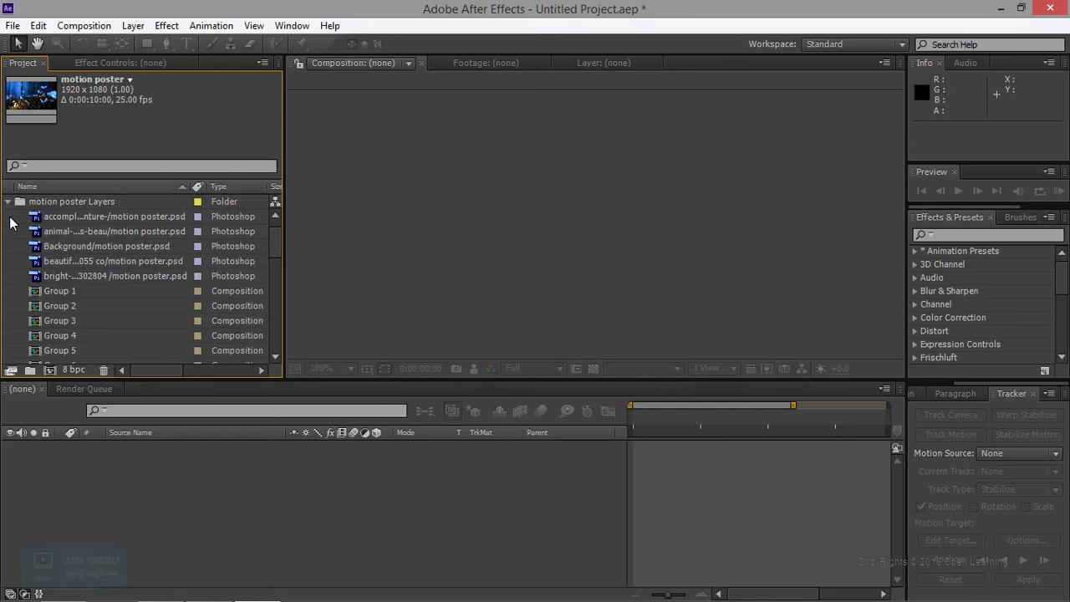
pyautogui.click(151, 217)
pyautogui.click(145, 234)
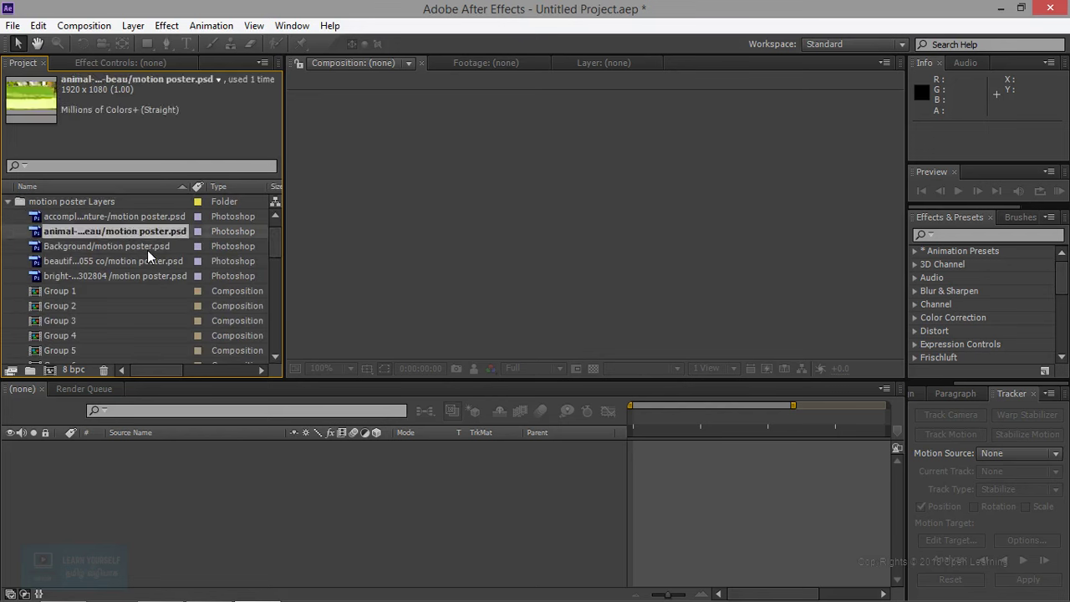
pyautogui.click(147, 247)
# Open the Group 1 comp, hide its upper layers, and fit the comp in the viewer.
pyautogui.doubleClick(57, 291)
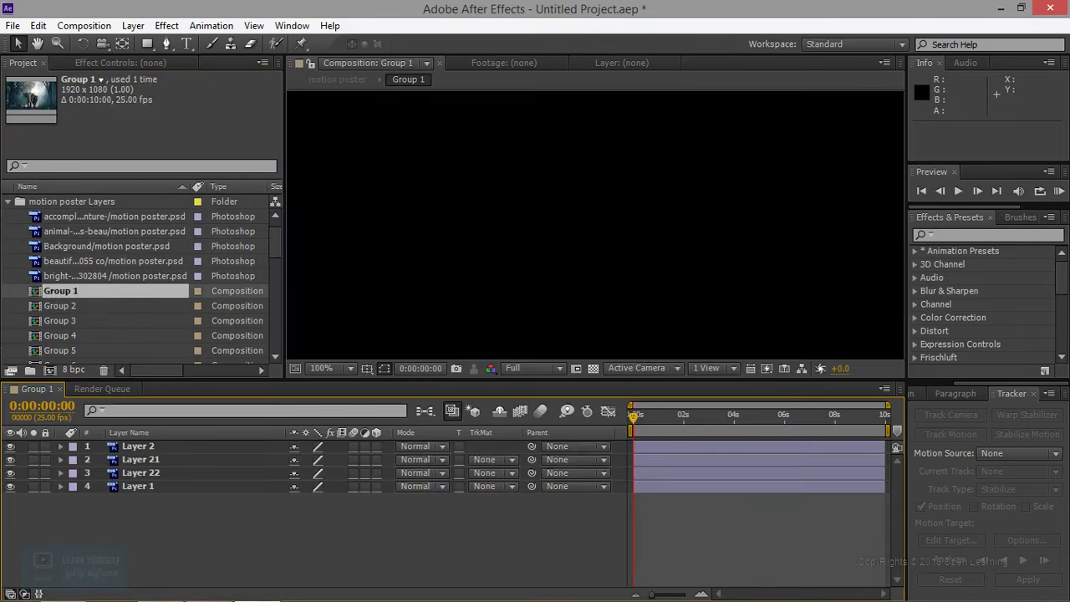
pyautogui.click(10, 445)
pyautogui.moveTo(11, 465)
pyautogui.mouseDown()
pyautogui.moveTo(13, 492)
pyautogui.moveTo(10, 445)
pyautogui.mouseUp()
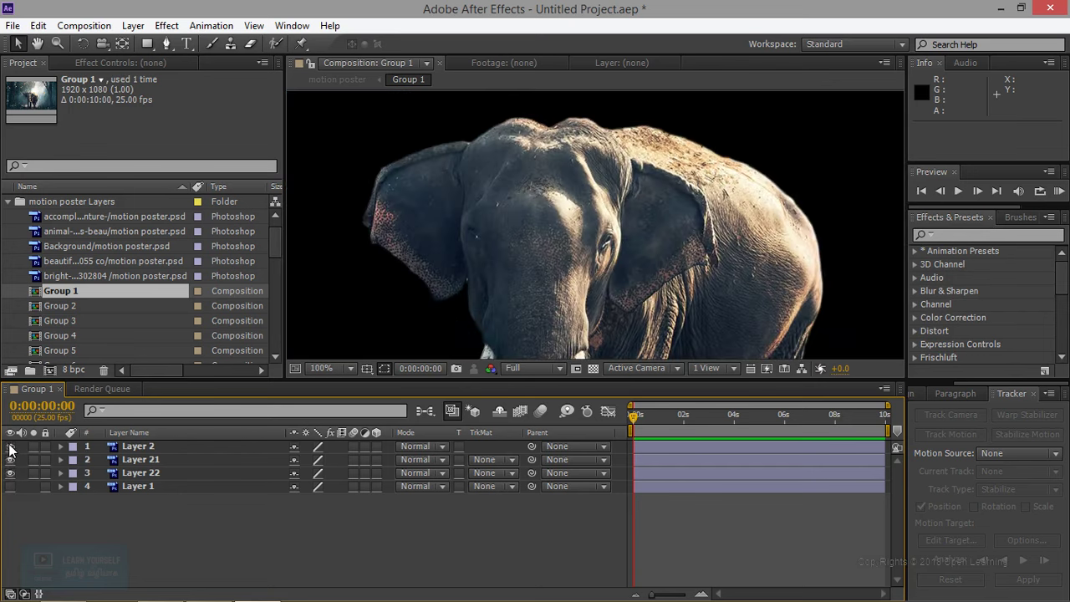
pyautogui.click(347, 368)
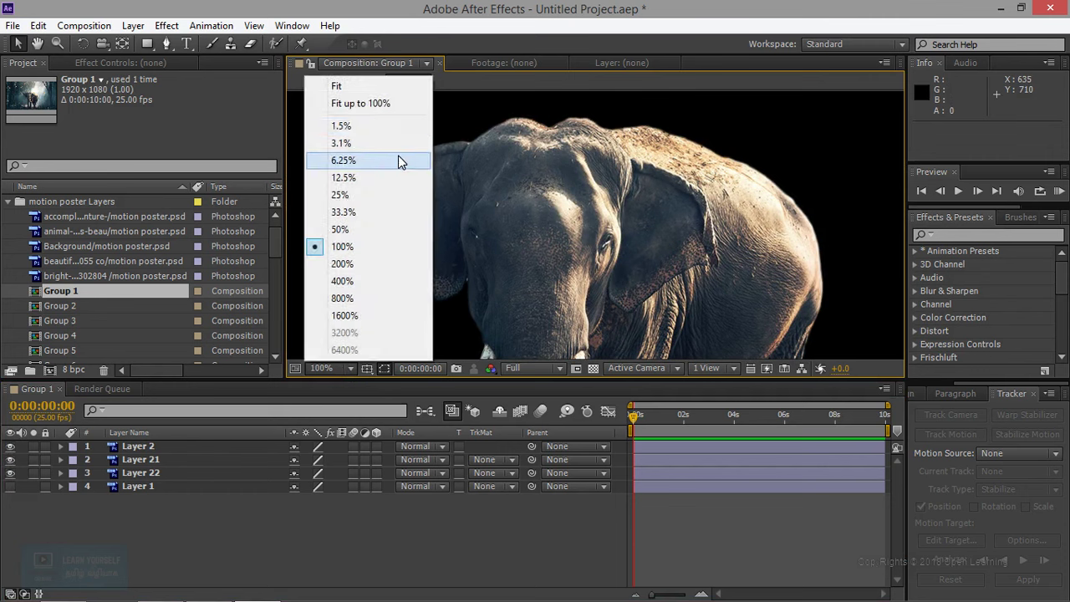
pyautogui.click(382, 104)
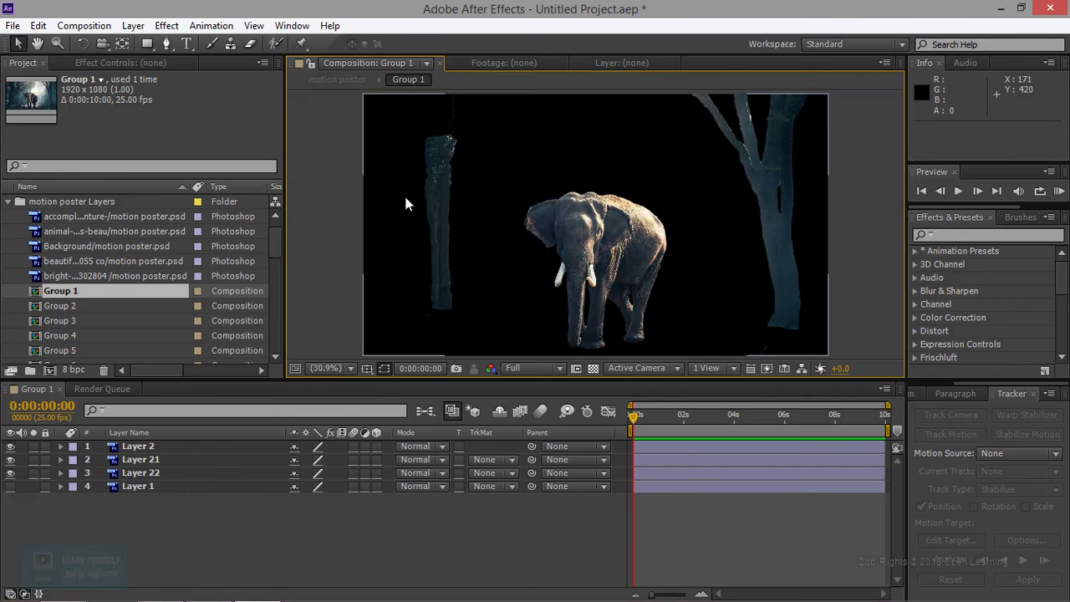
# Show the forest background, hide Layers 2, 21 and 22, and collapse the Layers folder.
pyautogui.click(10, 486)
pyautogui.click(10, 446)
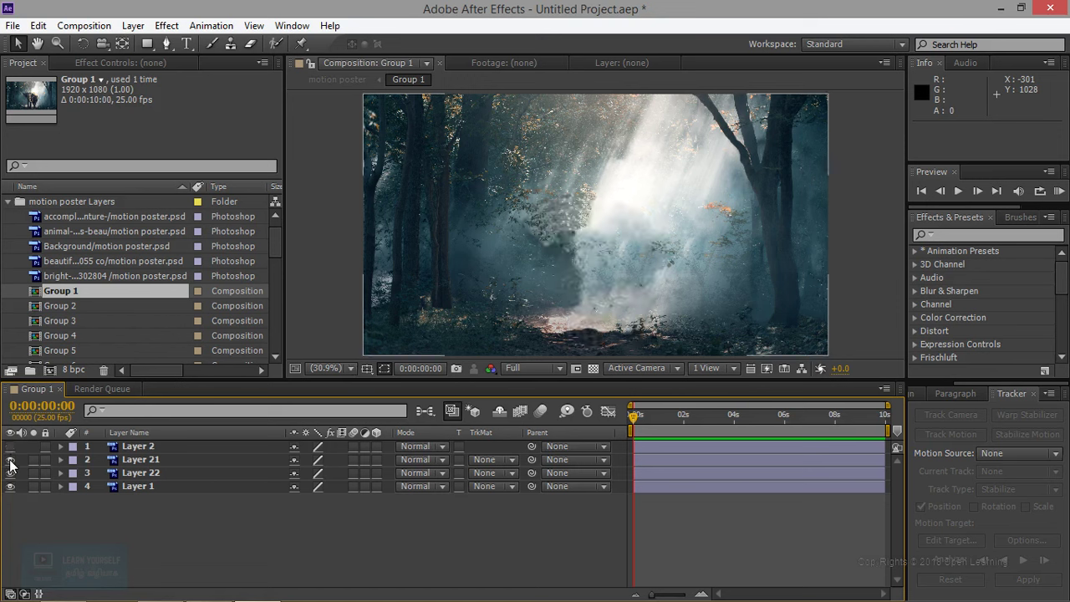
pyautogui.click(10, 459)
pyautogui.click(10, 473)
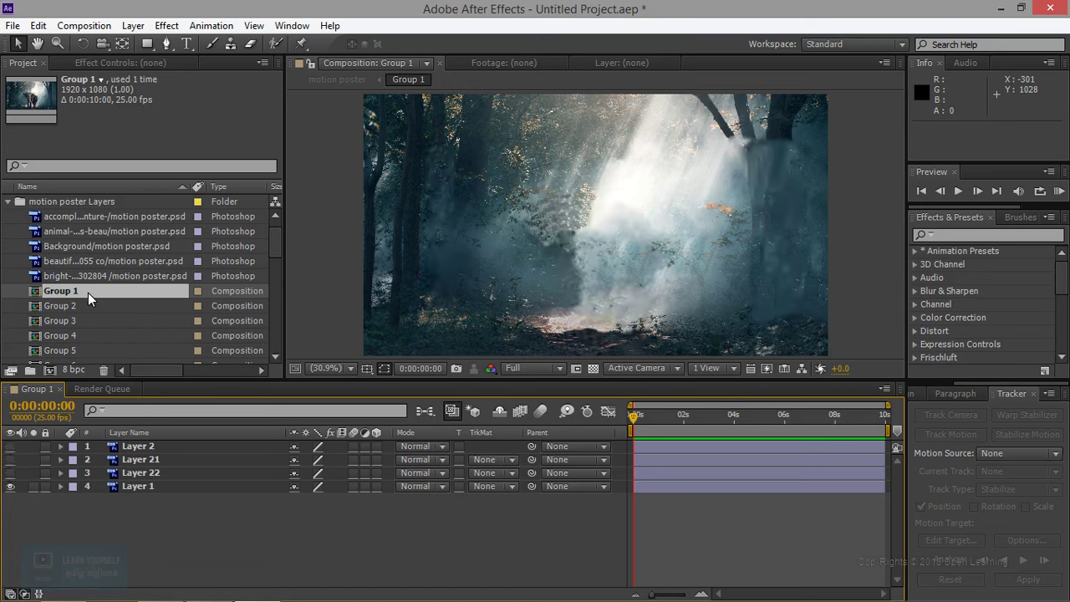
pyautogui.click(8, 203)
# Import motion poster.psd again as Composition - Retain Layer Sizes.
pyautogui.doubleClick(59, 281)
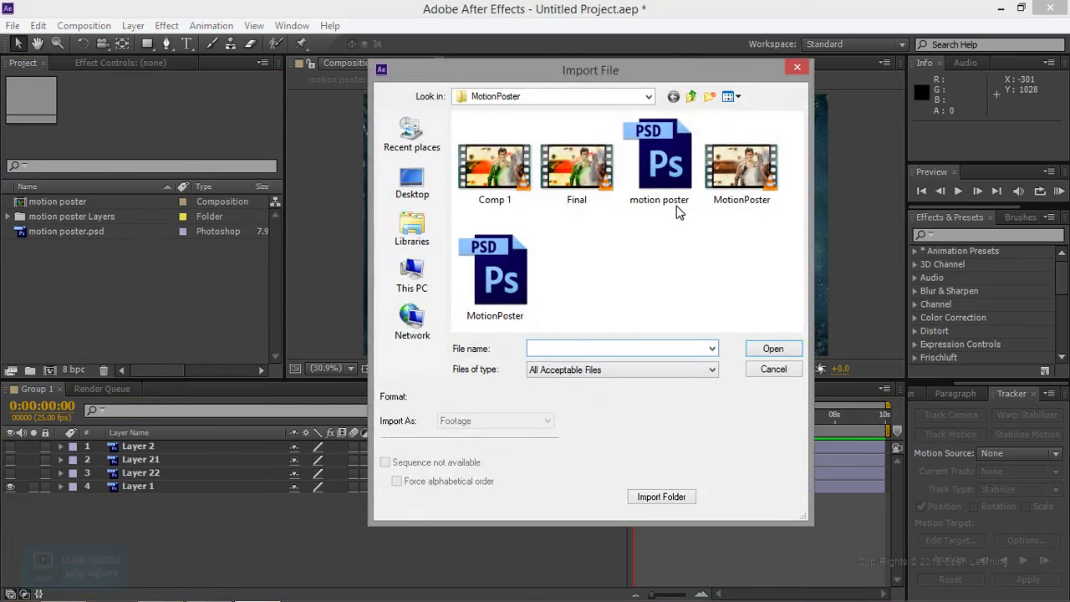
pyautogui.click(665, 209)
pyautogui.click(771, 349)
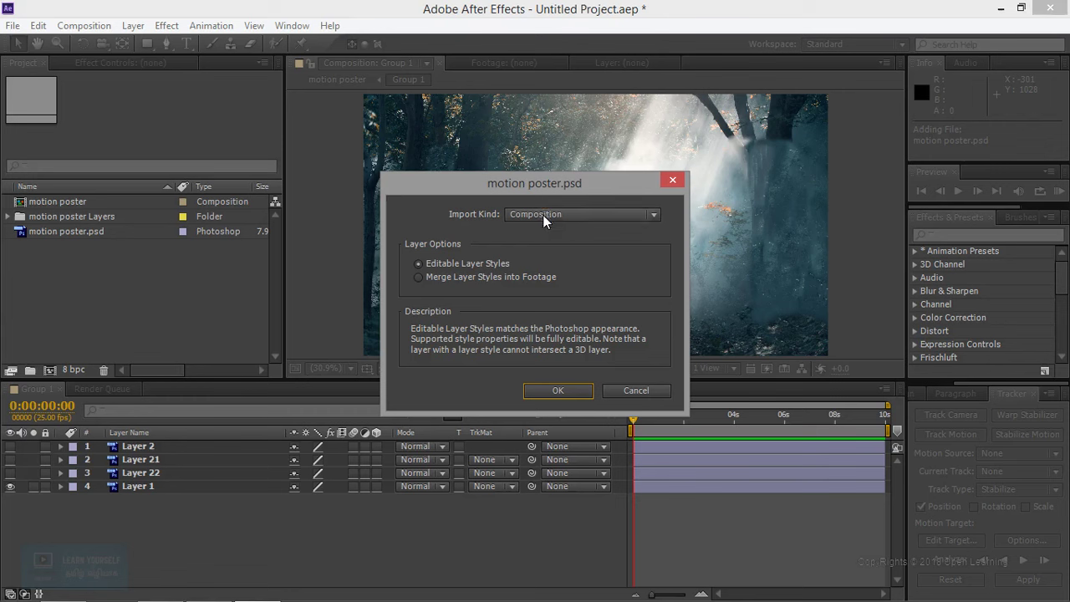
pyautogui.click(543, 215)
pyautogui.click(598, 267)
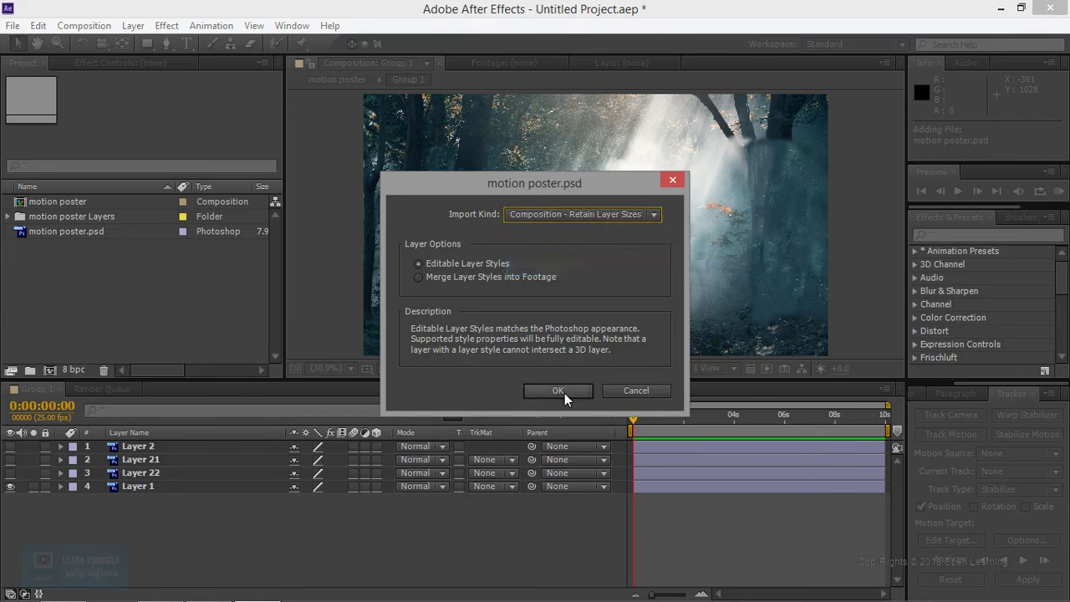
pyautogui.click(557, 391)
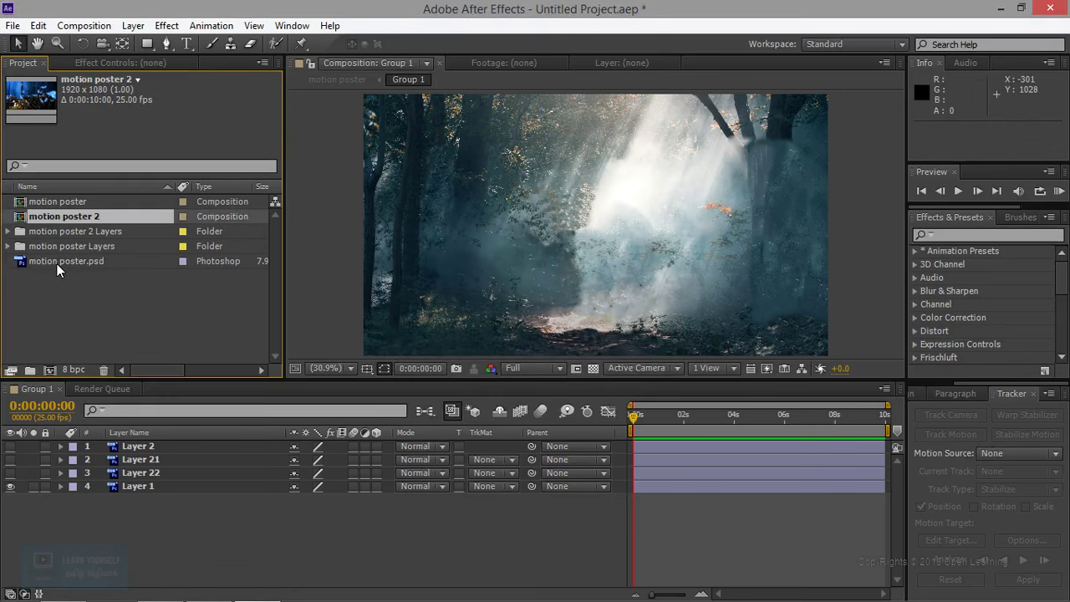
# Expand the motion poster 2 Layers folder and scroll through its contents.
pyautogui.click(8, 231)
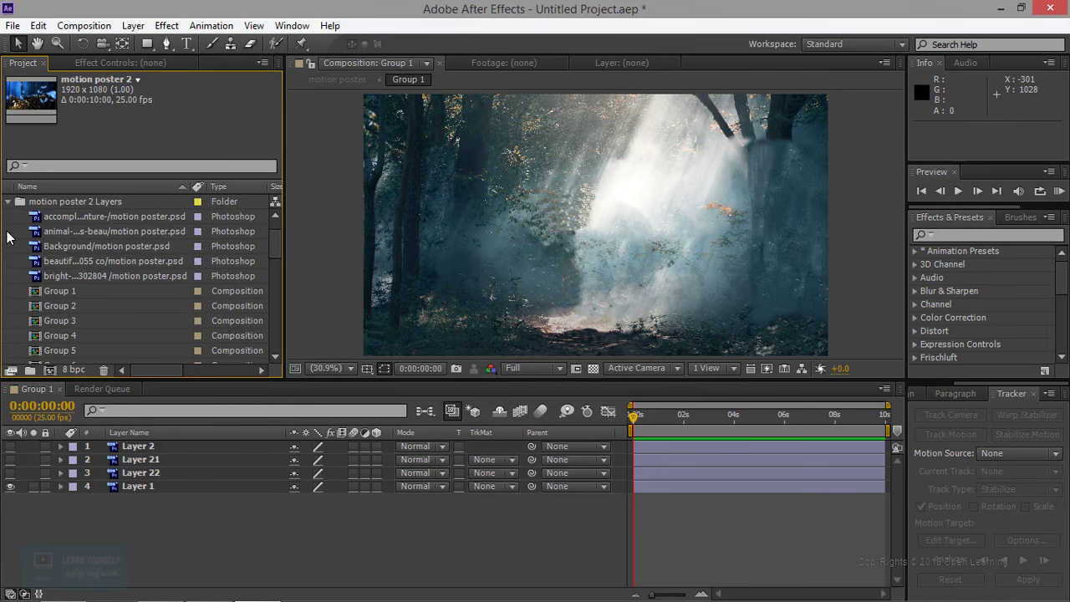
pyautogui.scroll(1, 122, 329)
pyautogui.scroll(-8, 122, 330)
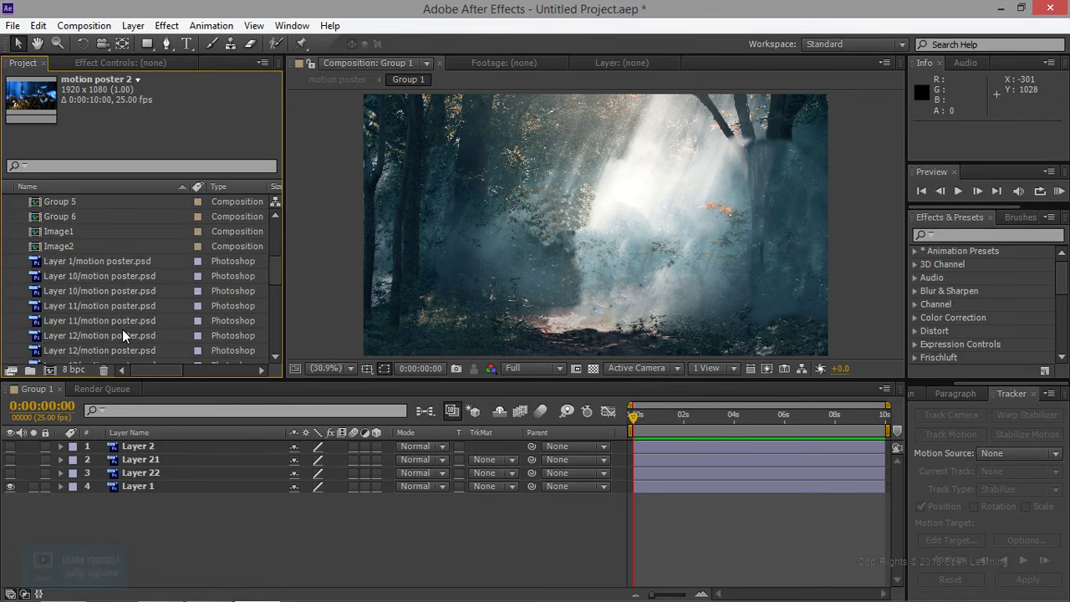
pyautogui.scroll(-5, 122, 335)
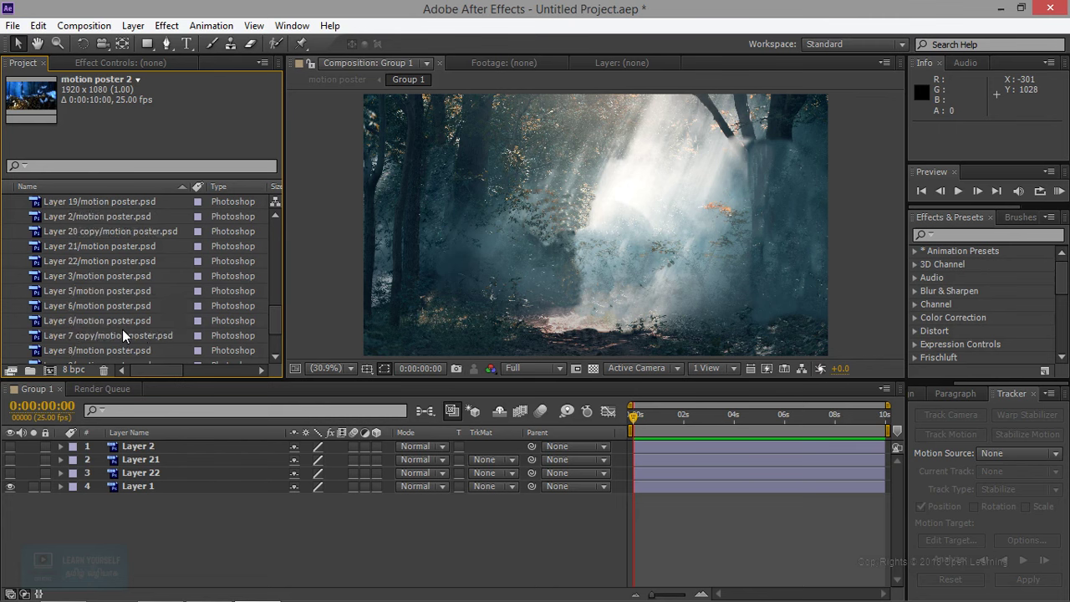
pyautogui.scroll(12, 122, 329)
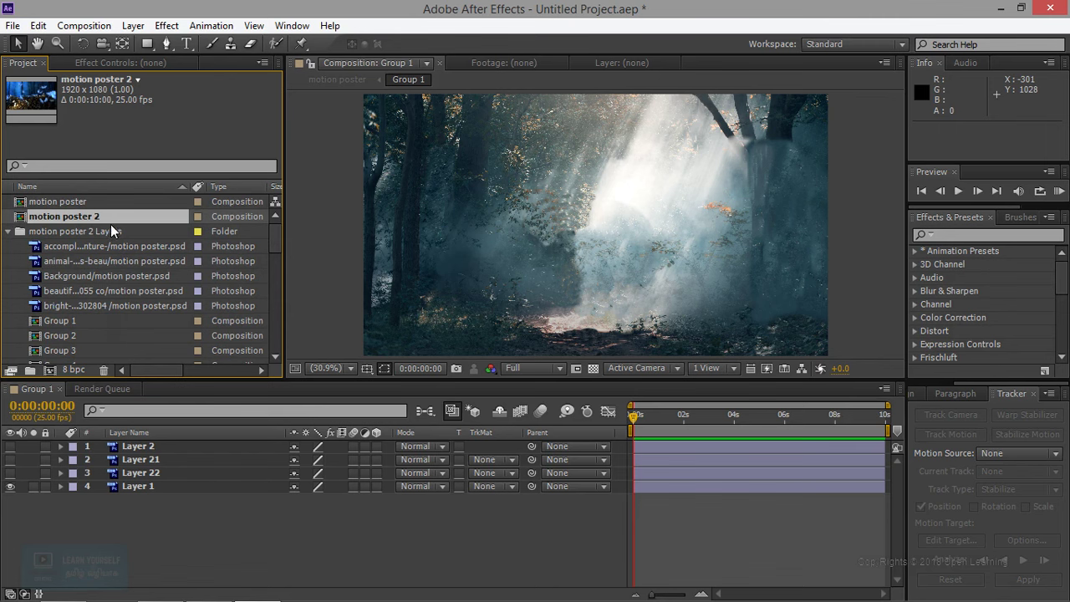
pyautogui.scroll(-12, 111, 288)
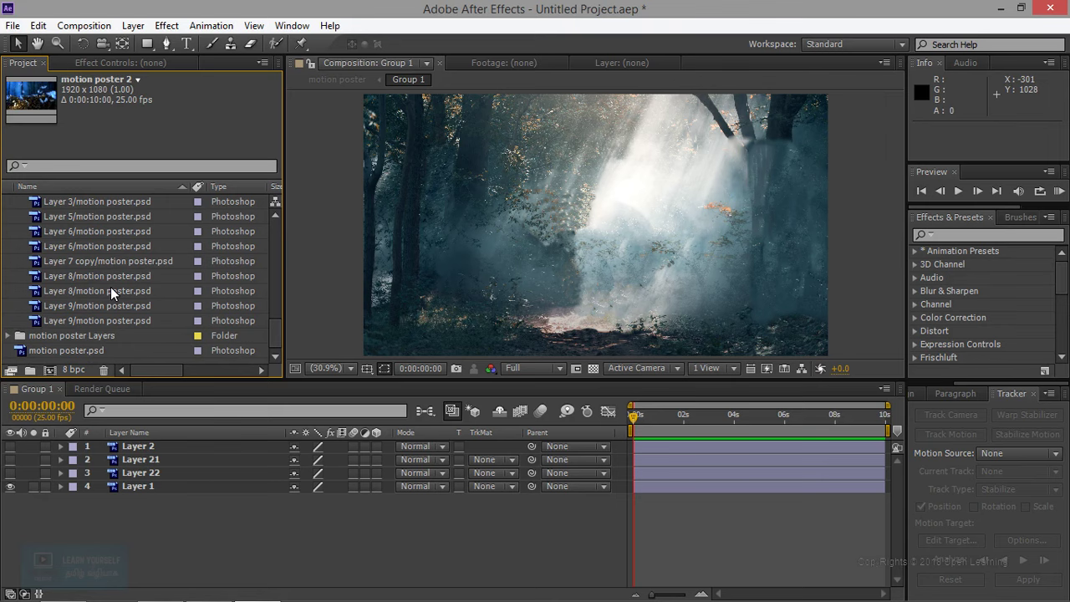
# Start a new project from File > New, discarding the current project without saving.
pyautogui.click(12, 25)
pyautogui.moveTo(50, 42)
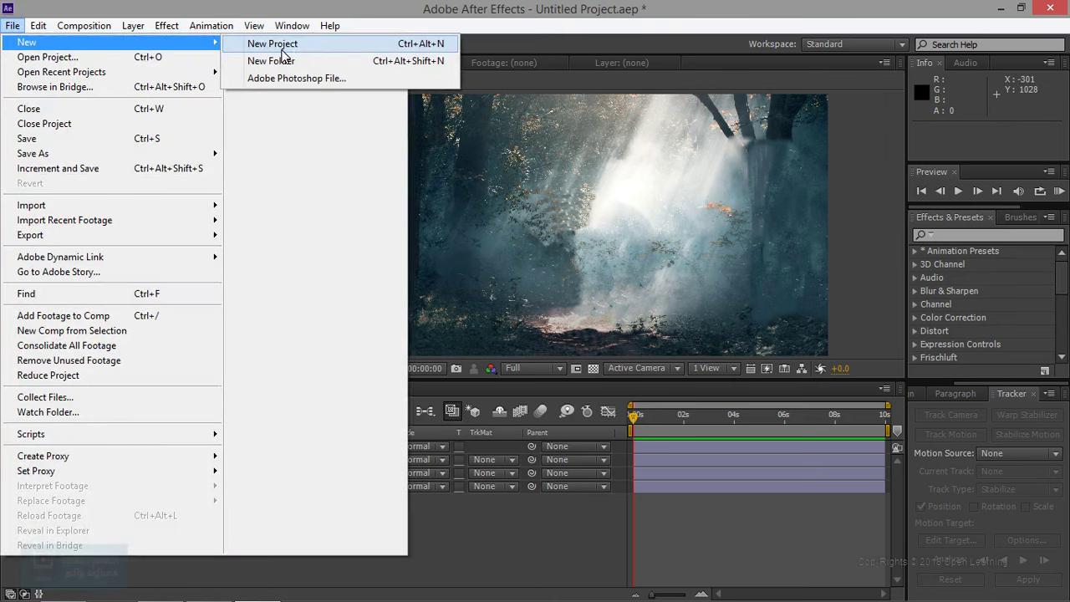
pyautogui.click(282, 46)
pyautogui.click(571, 328)
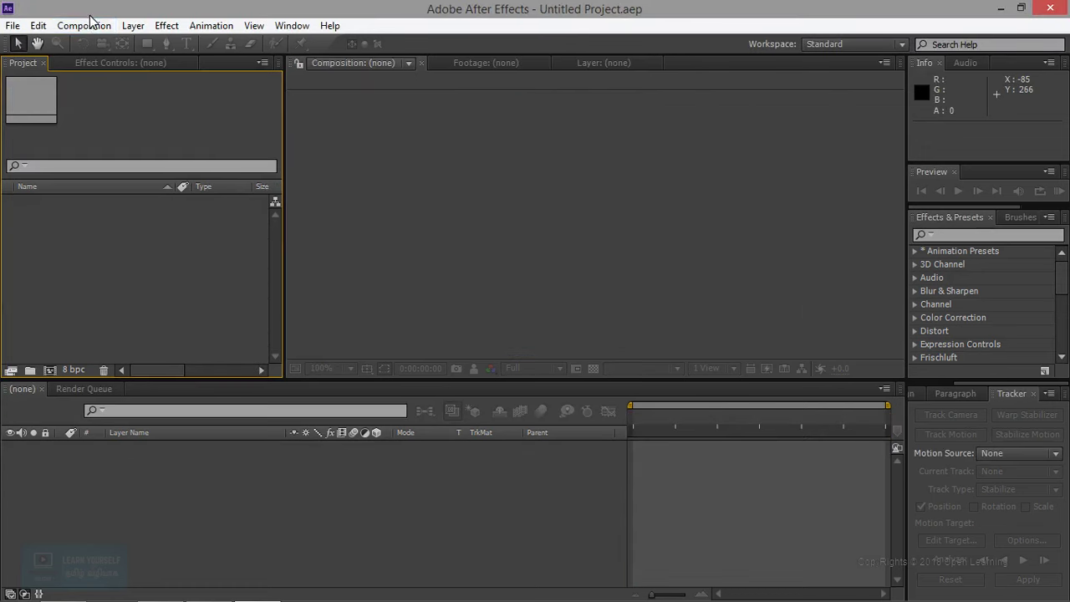
# Select motion poster.psd for import with Import As set to Composition.
pyautogui.doubleClick(69, 248)
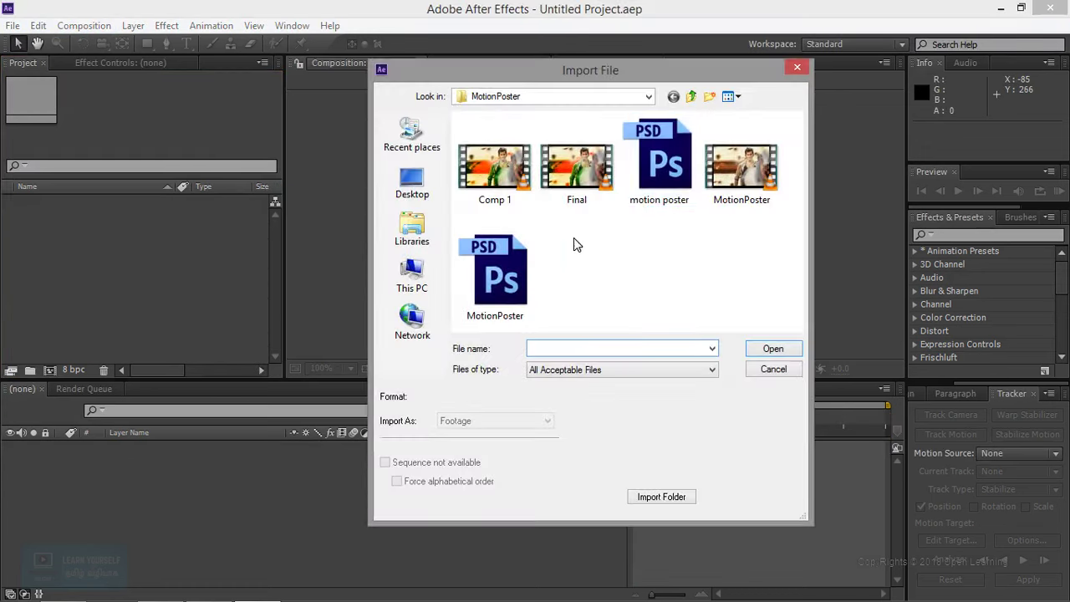
pyautogui.click(659, 161)
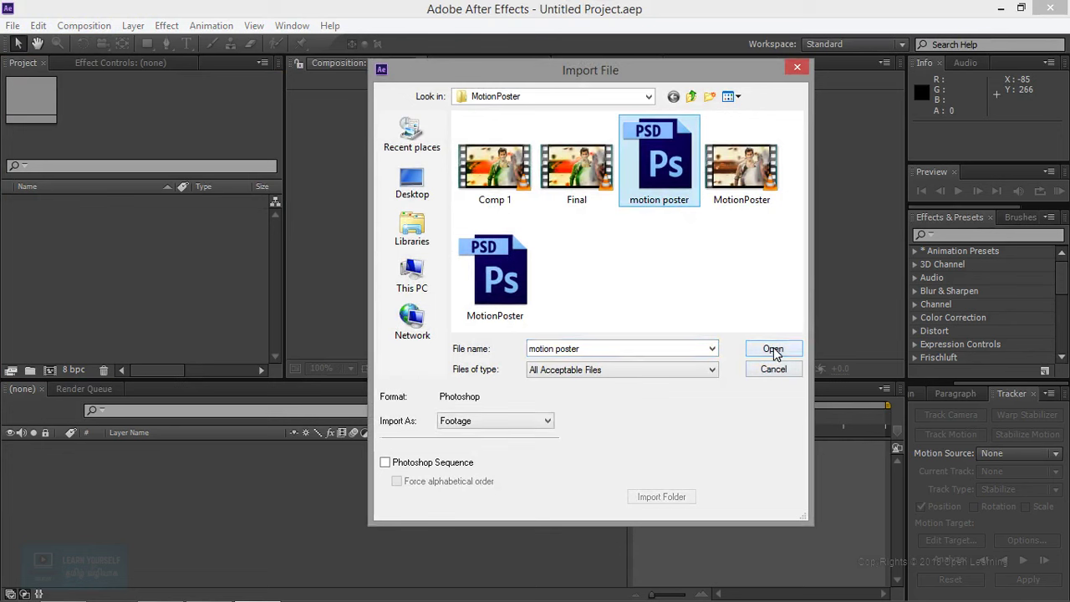
pyautogui.click(547, 420)
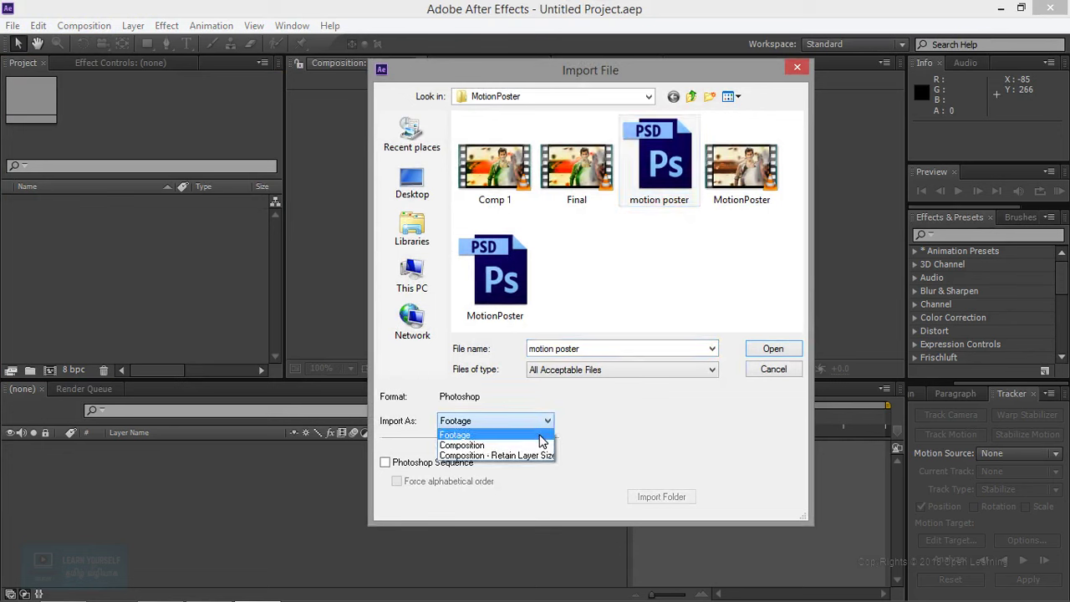
pyautogui.click(489, 446)
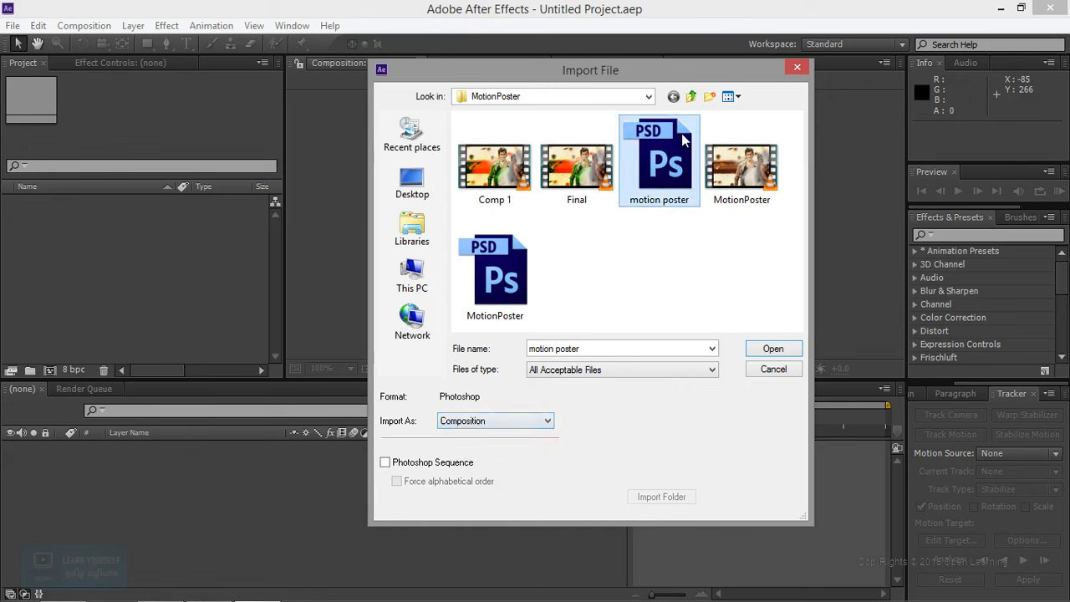
pyautogui.click(771, 349)
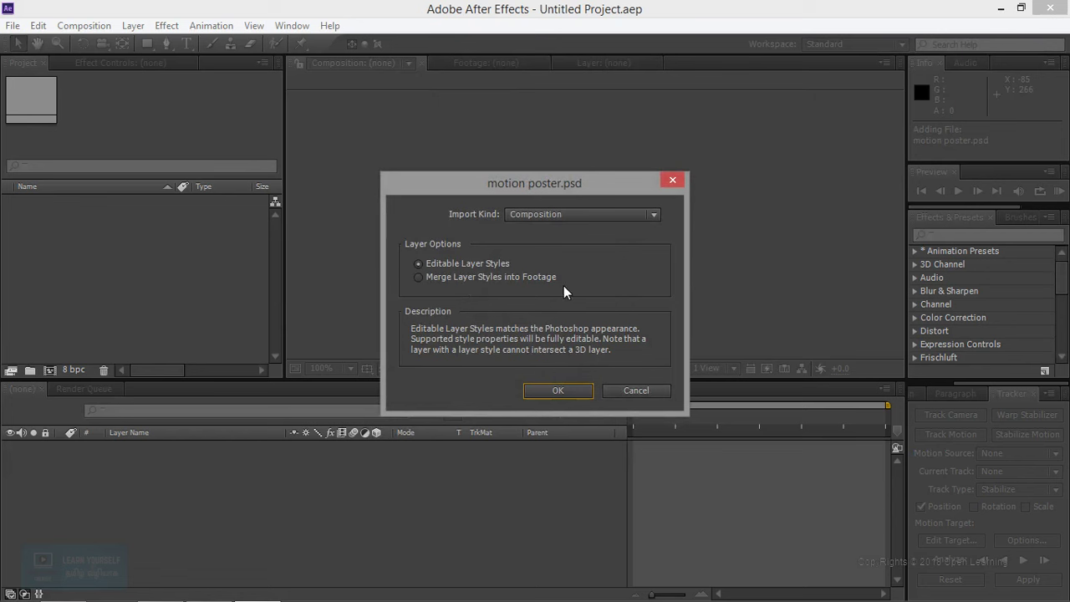
# Confirm the composition import, expand the motion poster Layers folder, and preview its first five items.
pyautogui.click(555, 391)
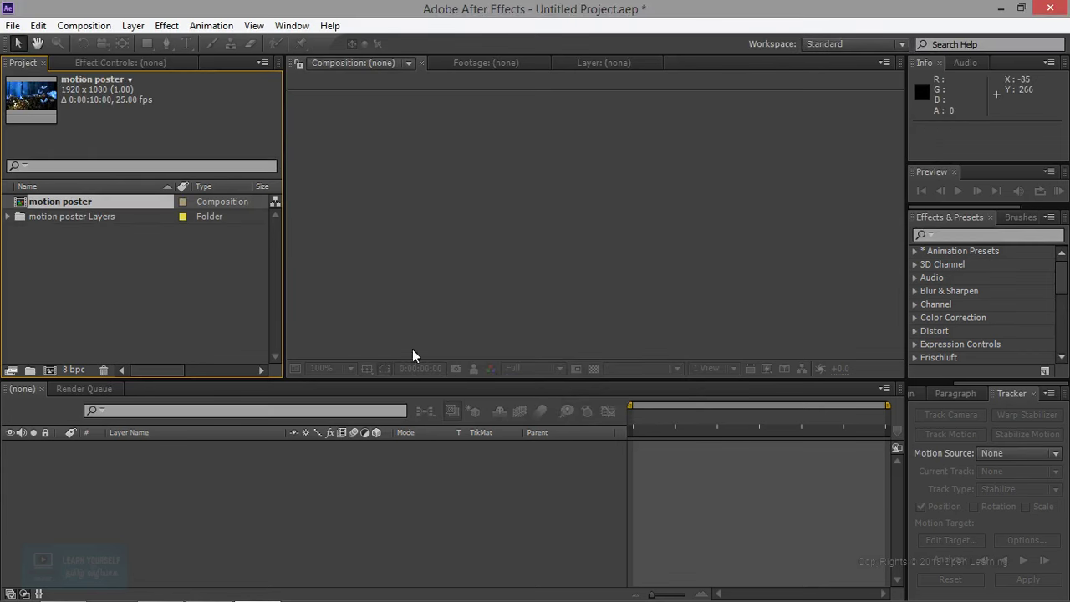
pyautogui.click(8, 218)
pyautogui.click(87, 217)
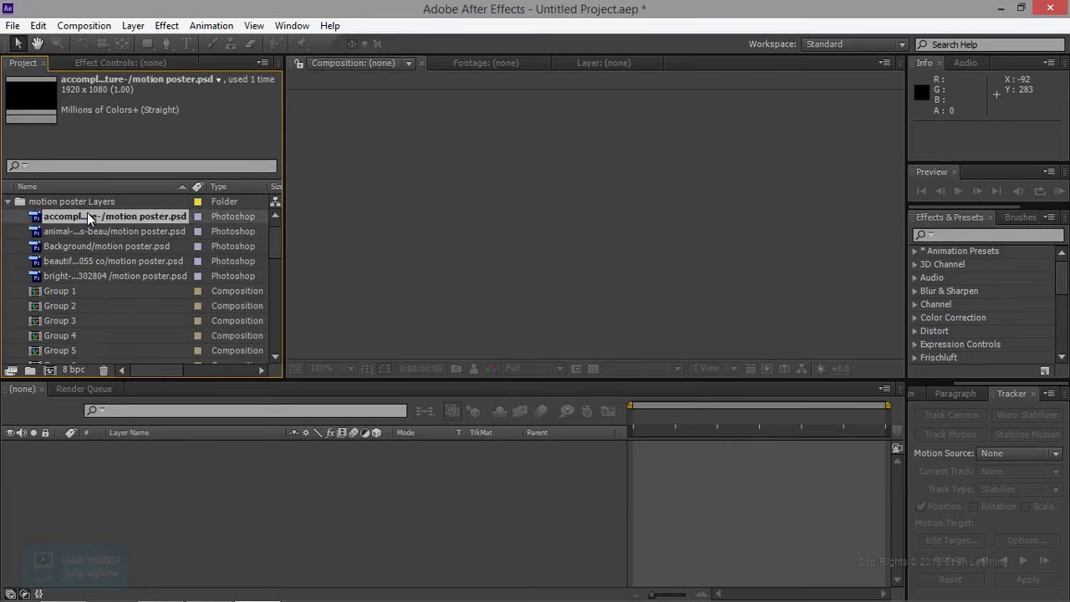
pyautogui.click(102, 232)
pyautogui.click(103, 246)
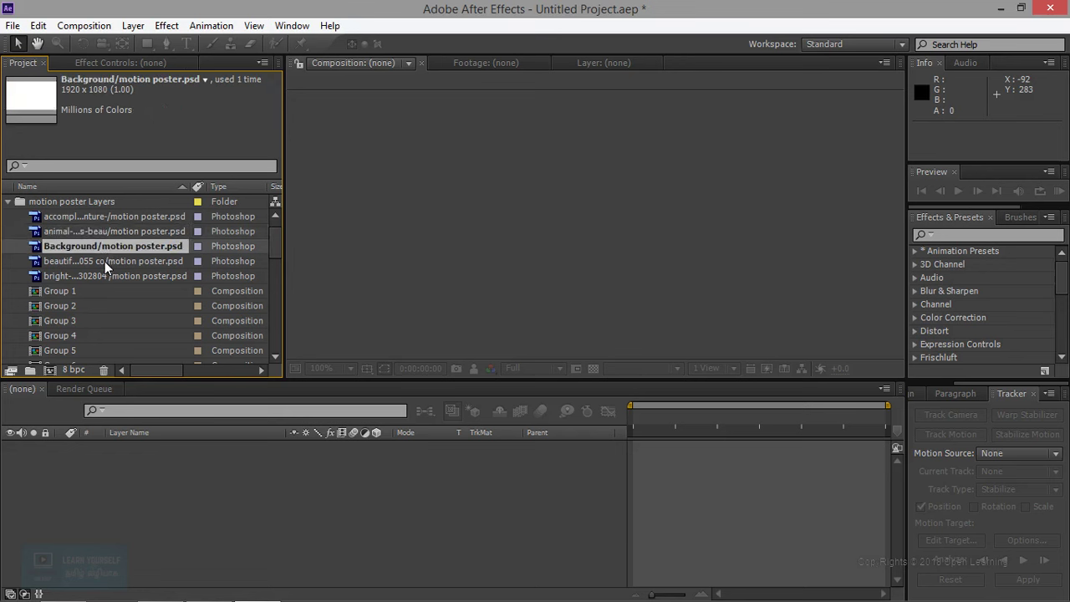
pyautogui.click(104, 261)
pyautogui.click(106, 278)
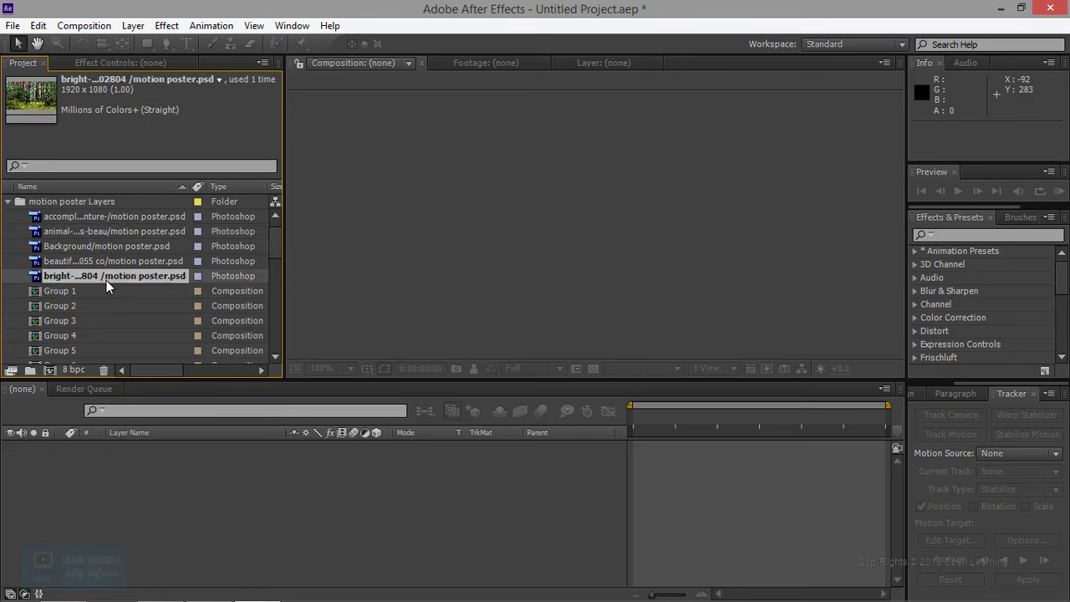
# Select the Group 1 through Image2 comps and drag them onto the motion poster composition.
pyautogui.scroll(-2, 99, 295)
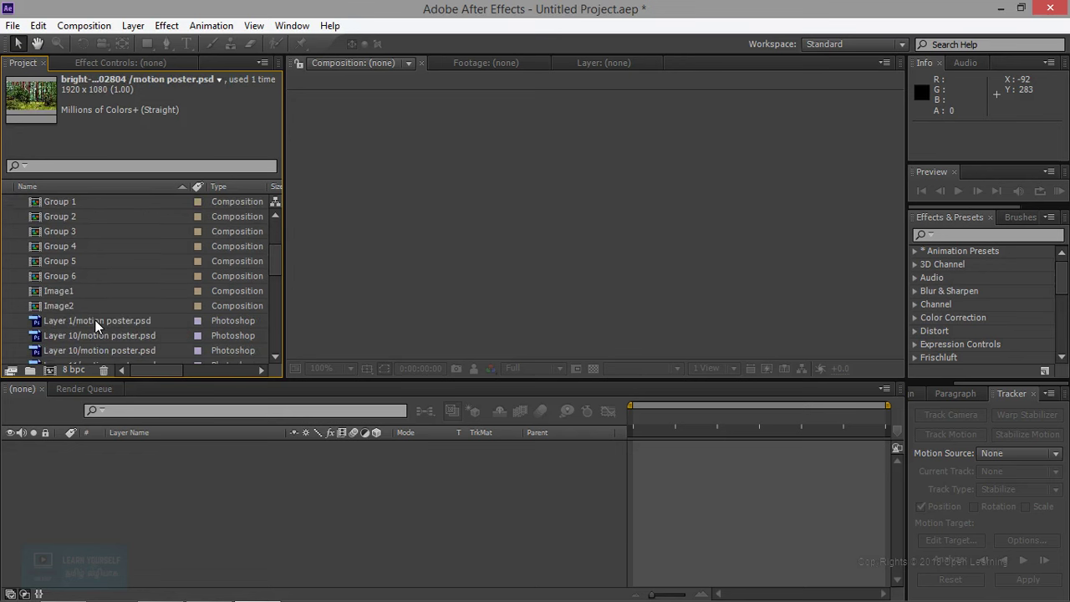
pyautogui.scroll(-3, 94, 319)
pyautogui.scroll(4, 95, 320)
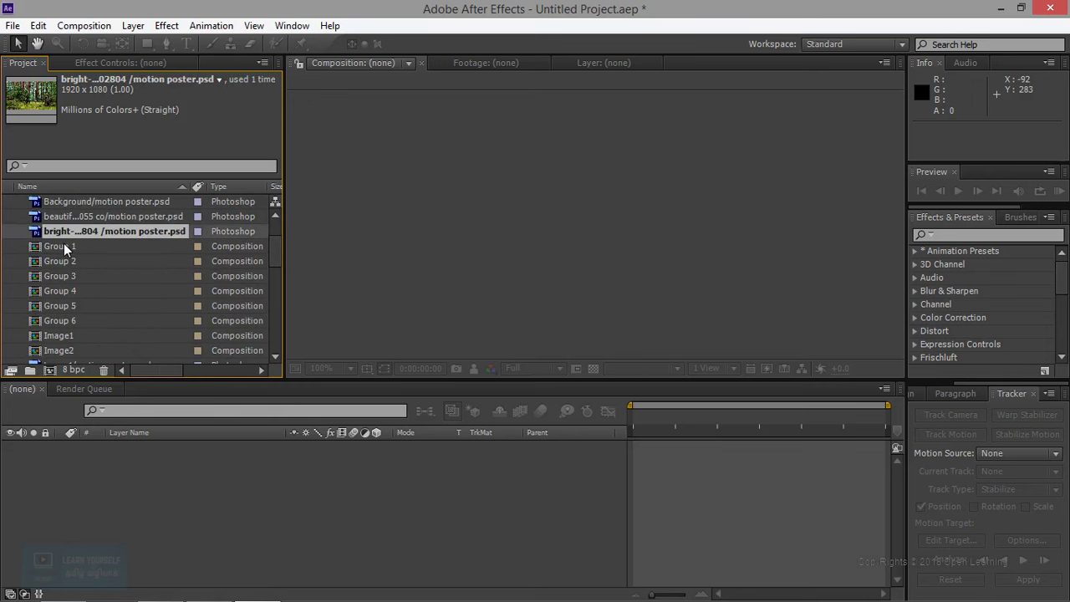
pyautogui.click(64, 244)
pyautogui.scroll(-1, 82, 332)
pyautogui.keyDown('ctrl'); pyautogui.click(67, 306); pyautogui.keyUp('ctrl')
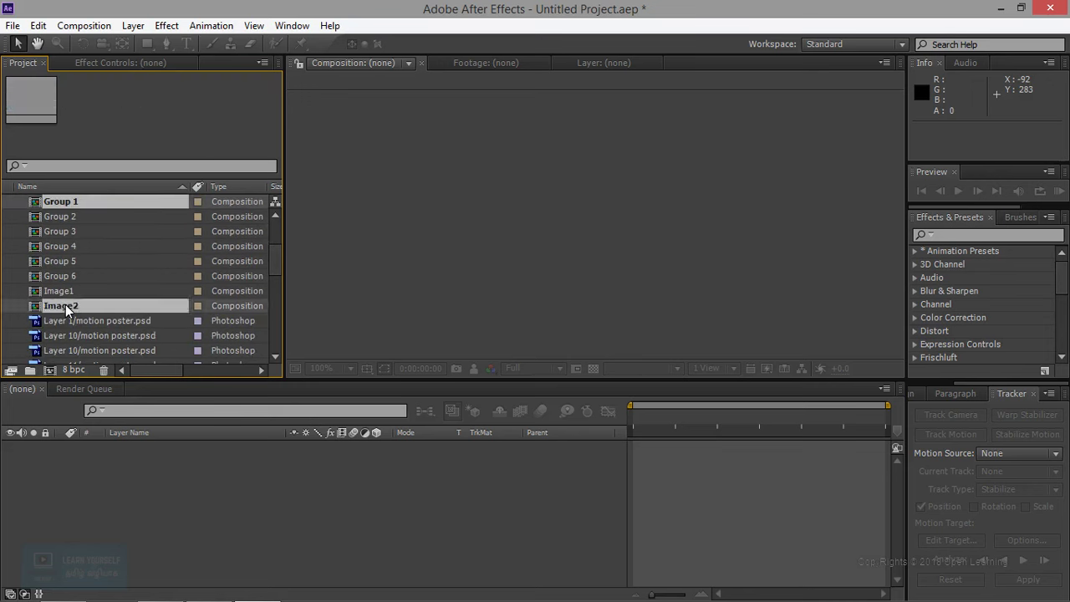
pyautogui.scroll(3, 66, 305)
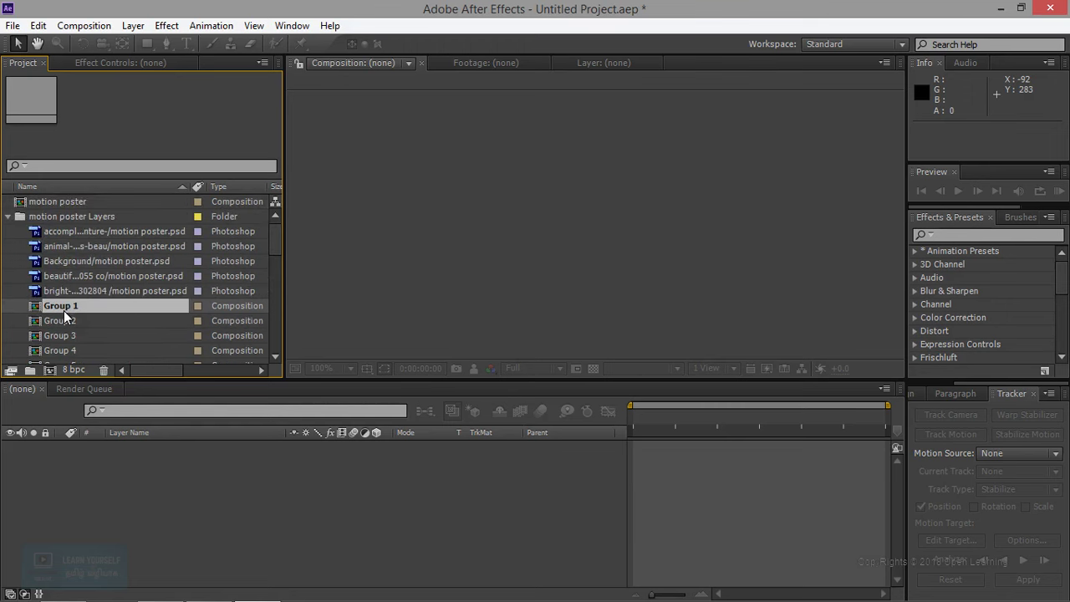
pyautogui.scroll(-2, 68, 329)
pyautogui.keyDown('shift'); pyautogui.click(69, 318); pyautogui.keyUp('shift')
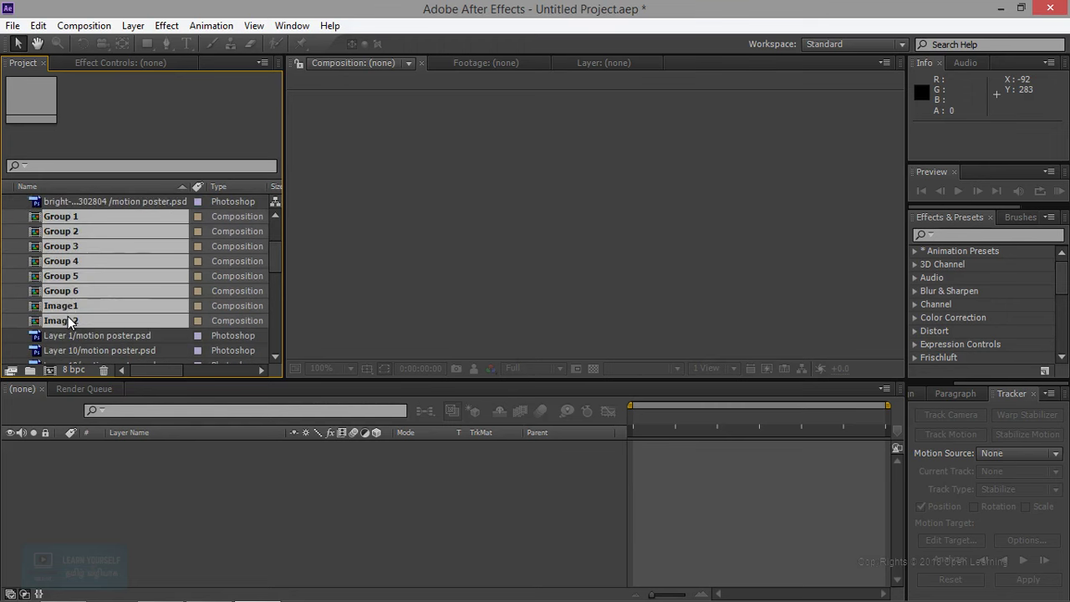
pyautogui.scroll(2, 68, 316)
pyautogui.moveTo(67, 307); pyautogui.dragTo(5, 328)
pyautogui.moveTo(11, 358); pyautogui.dragTo(9, 214)
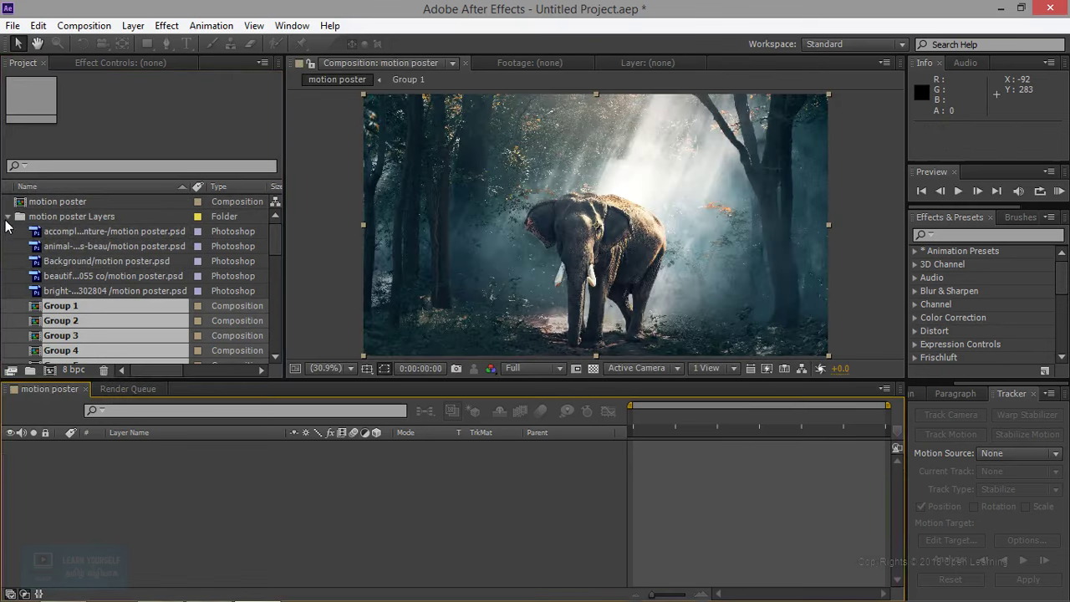
# Select the Group 1 through Image2 comps and drop them into a new folder.
pyautogui.click(8, 216)
pyautogui.click(9, 217)
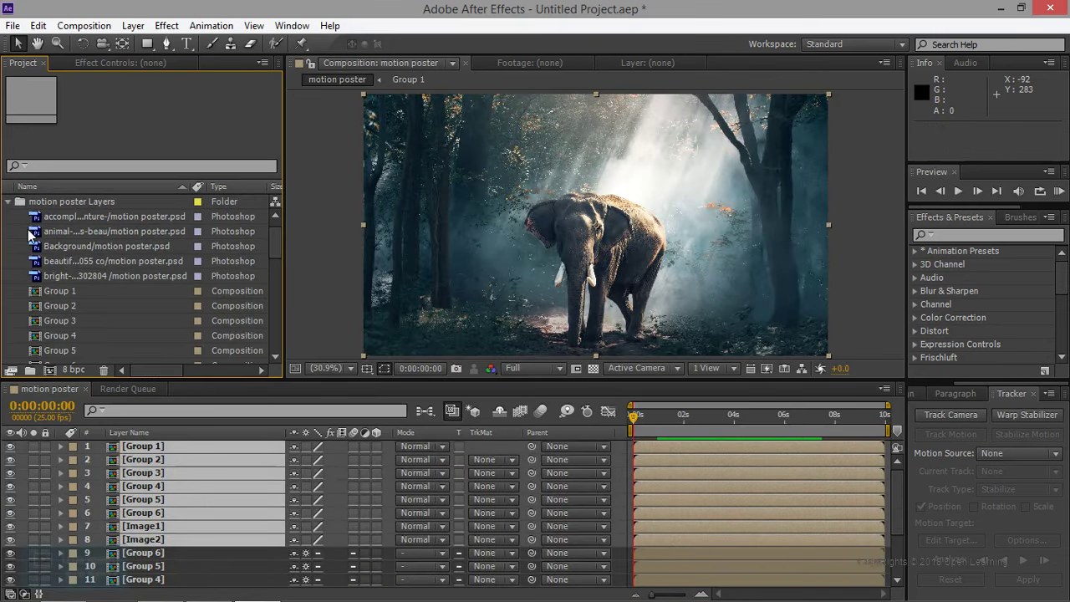
pyautogui.click(72, 292)
pyautogui.scroll(-5, 95, 347)
pyautogui.scroll(5, 95, 347)
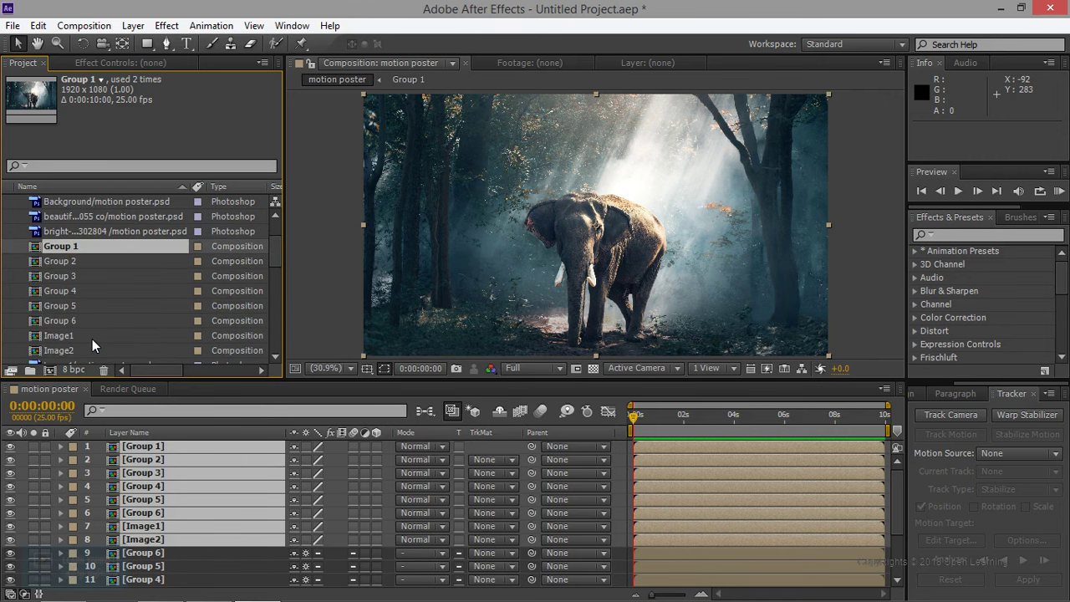
pyautogui.keyDown('shift'); pyautogui.click(72, 311); pyautogui.keyUp('shift')
pyautogui.moveTo(79, 246); pyautogui.dragTo(31, 370)
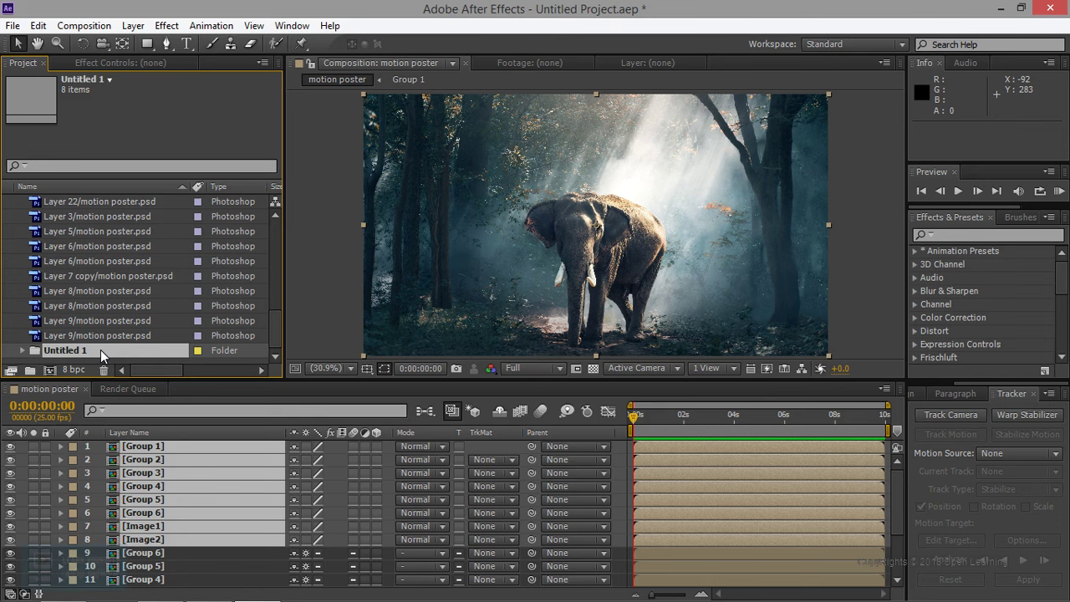
# Rename the Untitled 1 folder to 'Comp'.
pyautogui.click(22, 351)
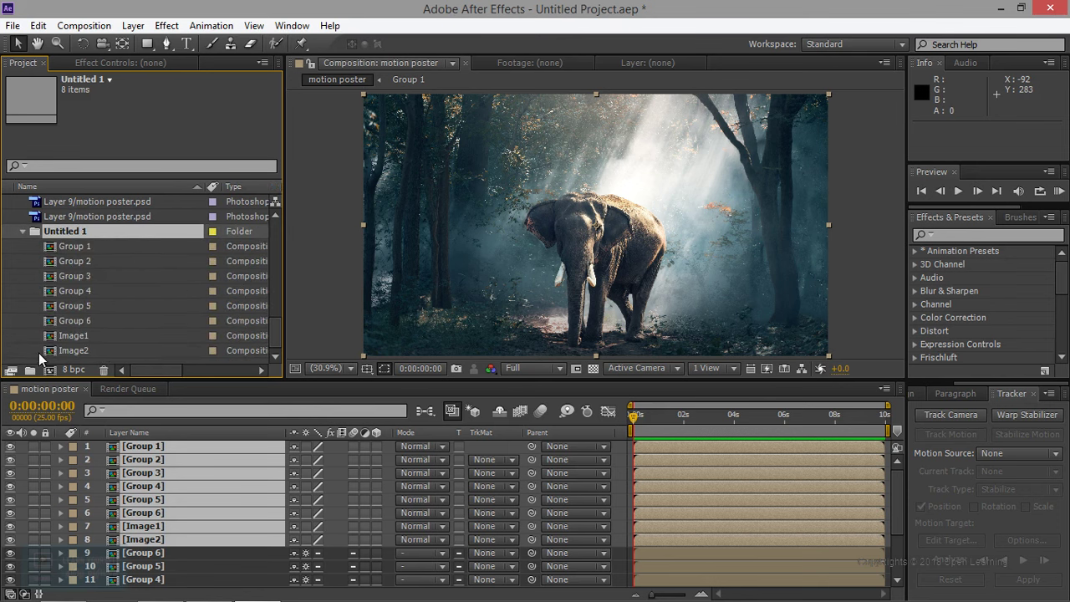
pyautogui.doubleClick(82, 233)
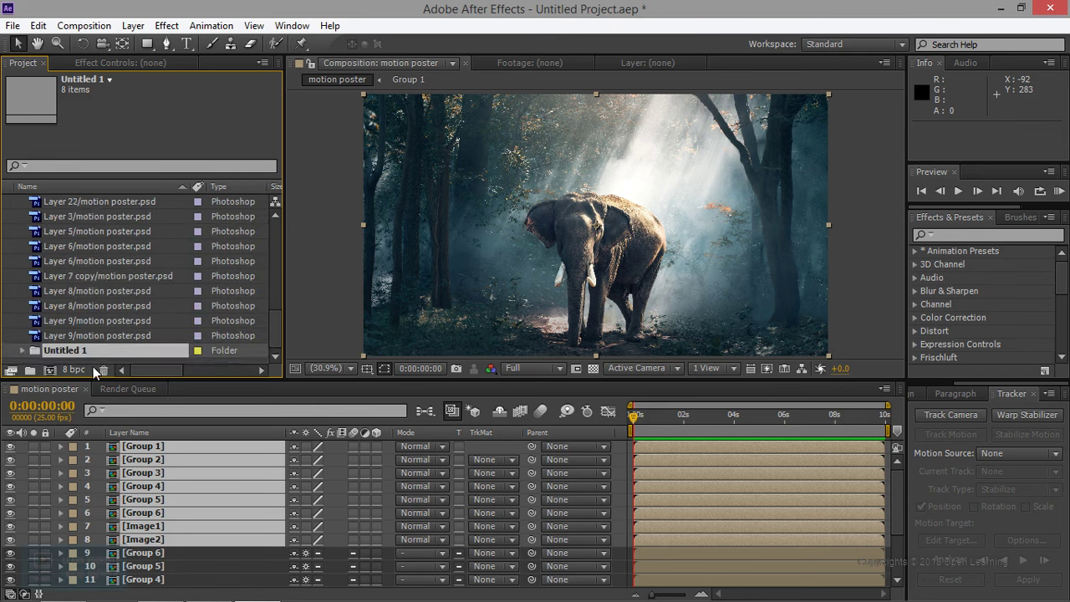
pyautogui.doubleClick(92, 351)
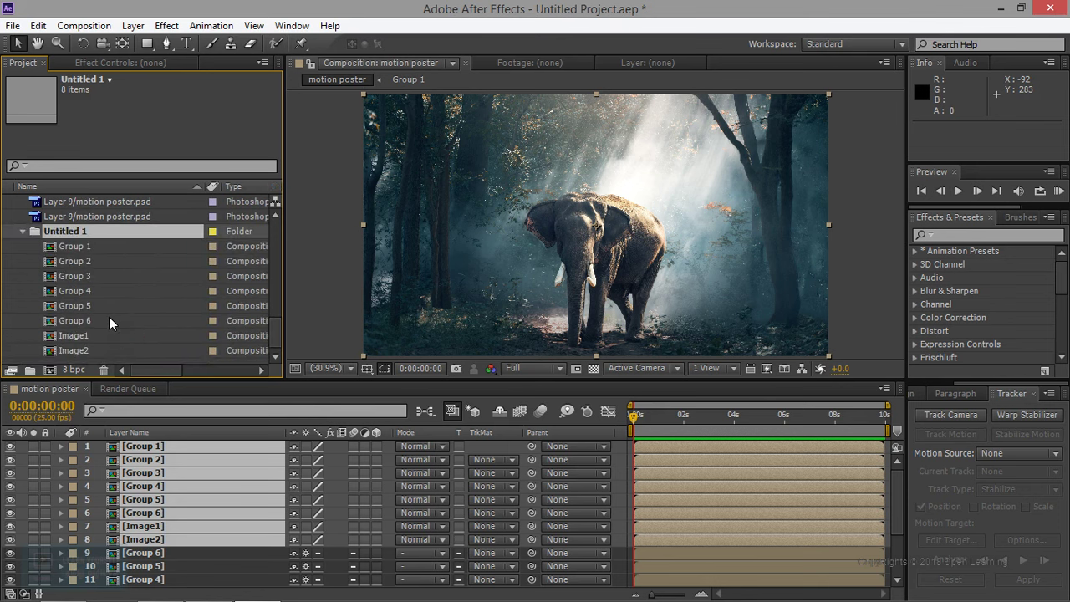
pyautogui.rightClick(90, 236)
pyautogui.click(134, 432)
pyautogui.write('C')
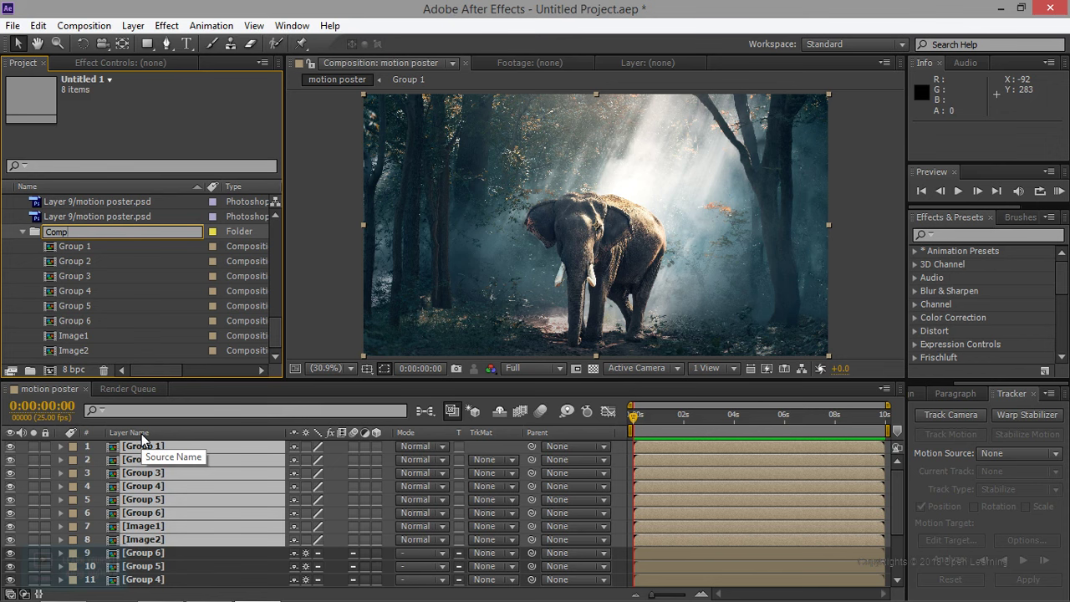
pyautogui.write('omp')
pyautogui.press('Return')
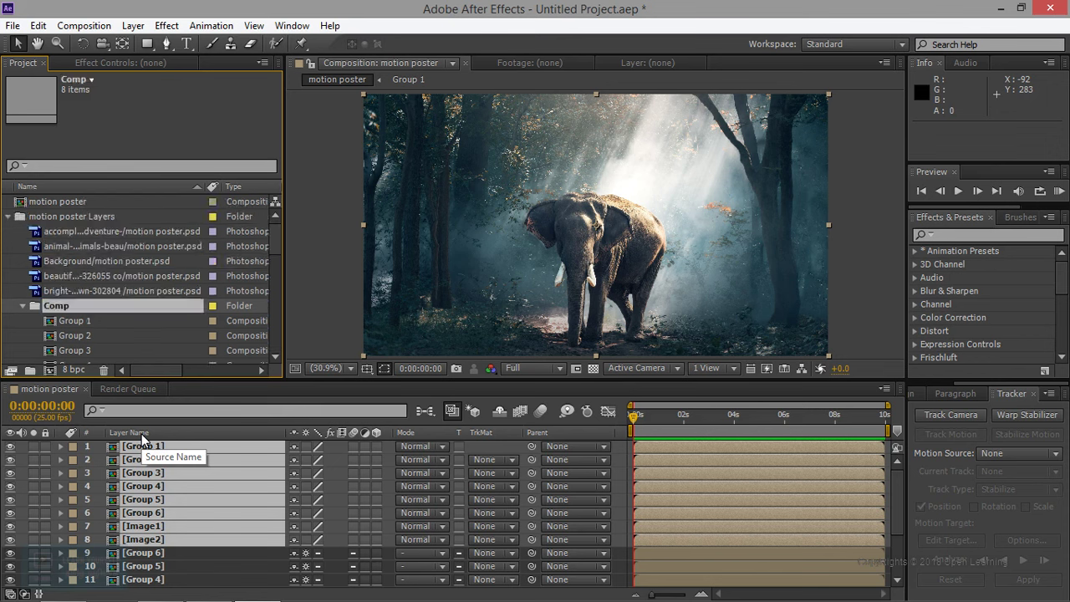
# Move the Comp folder to the project's top level and collapse both folders.
pyautogui.click(8, 216)
pyautogui.click(55, 293)
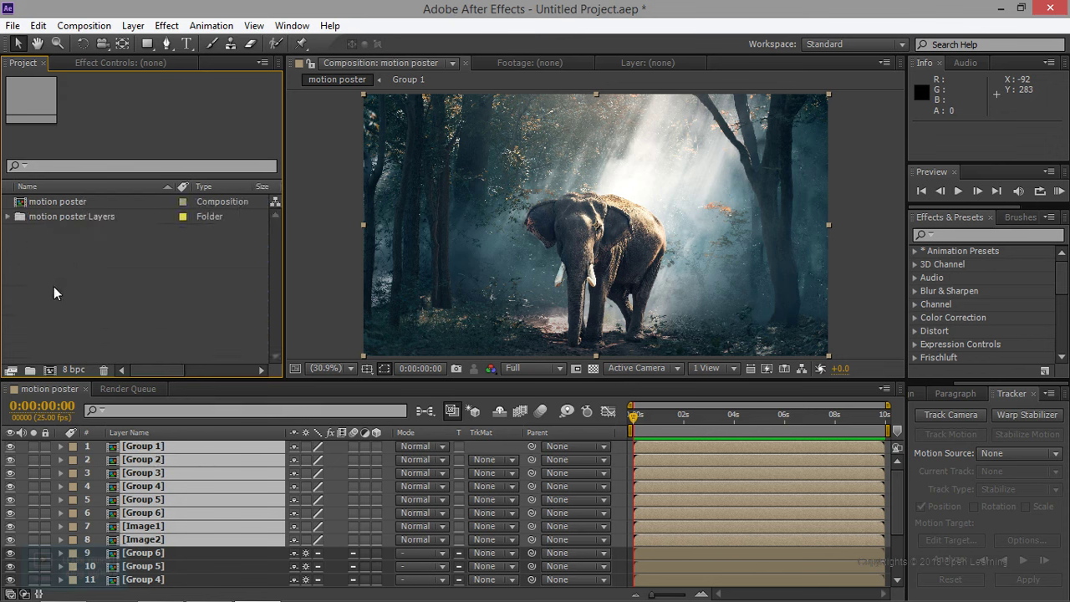
pyautogui.click(9, 216)
pyautogui.moveTo(63, 292); pyautogui.dragTo(15, 208)
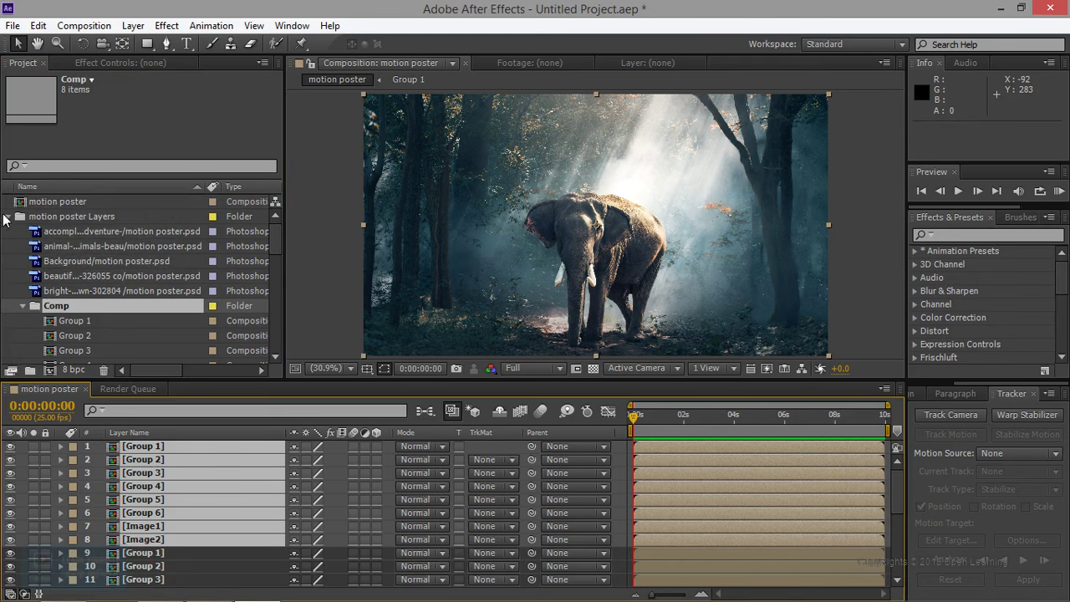
pyautogui.moveTo(57, 312); pyautogui.dragTo(15, 357)
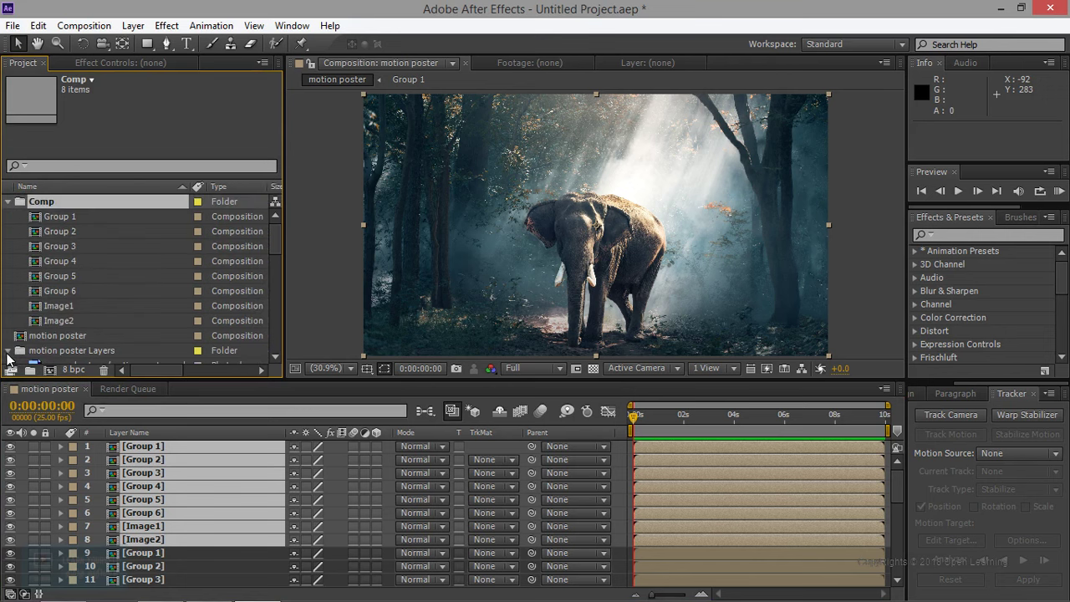
pyautogui.click(8, 351)
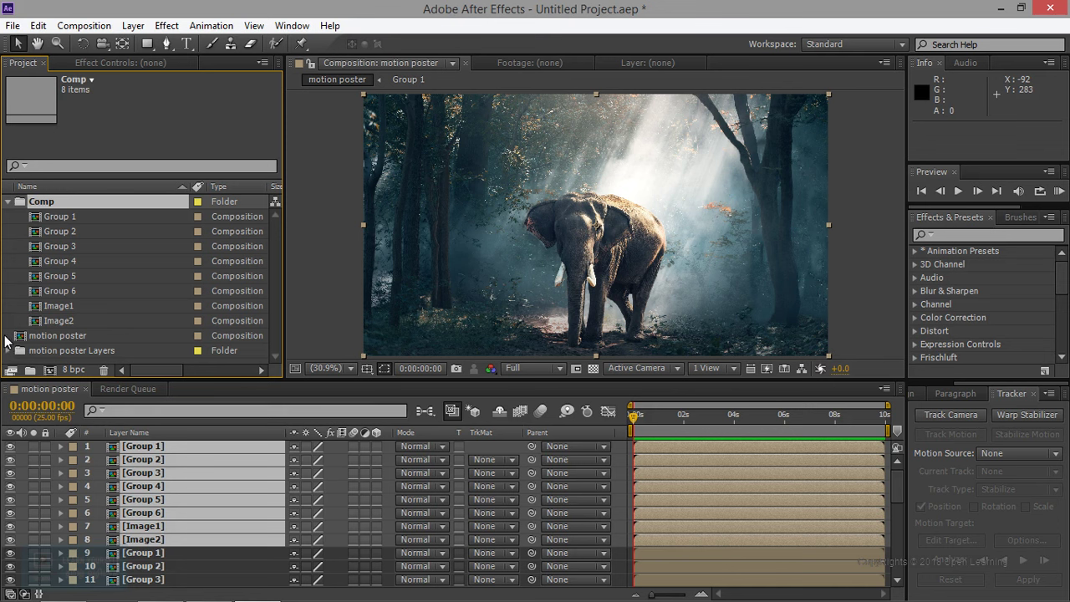
pyautogui.click(7, 202)
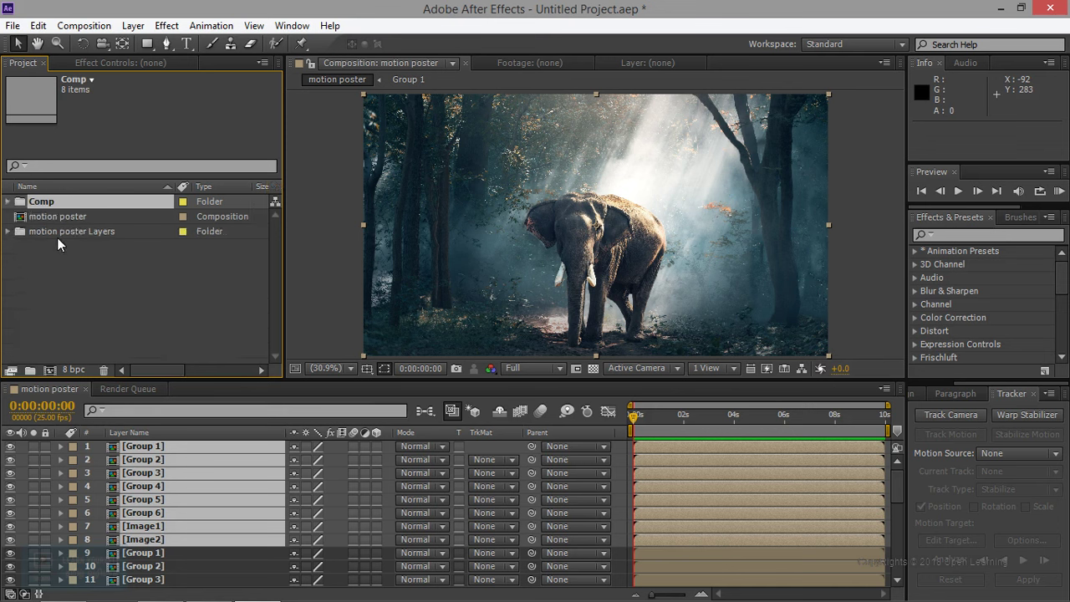
pyautogui.click(65, 233)
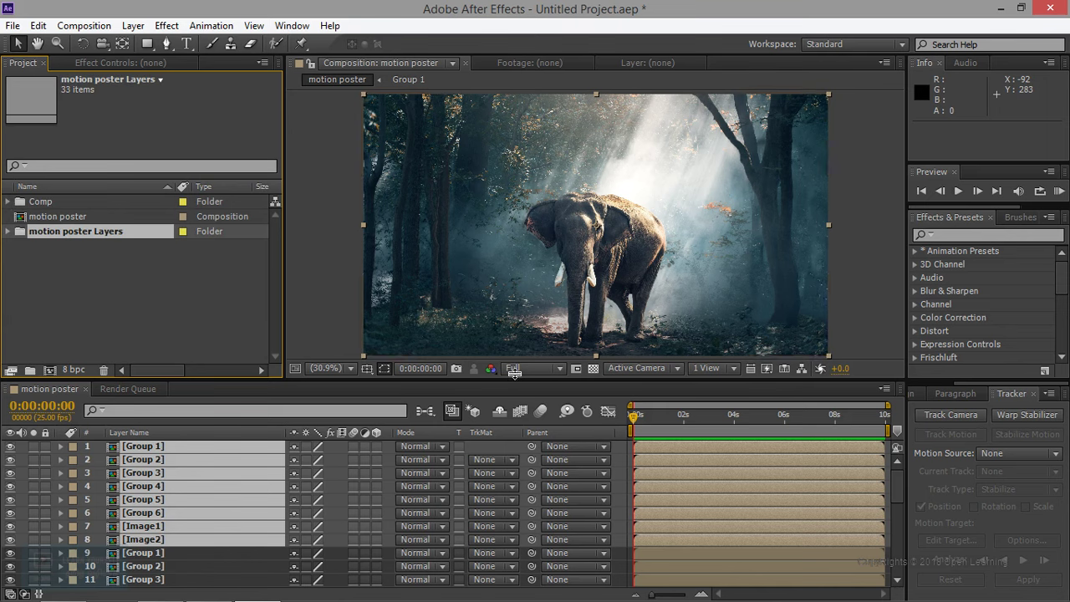
# Enlarge the timeline and delete the 32 layers above Background in motion poster.
pyautogui.moveTo(514, 374); pyautogui.dragTo(514, 311)
pyautogui.click(194, 523)
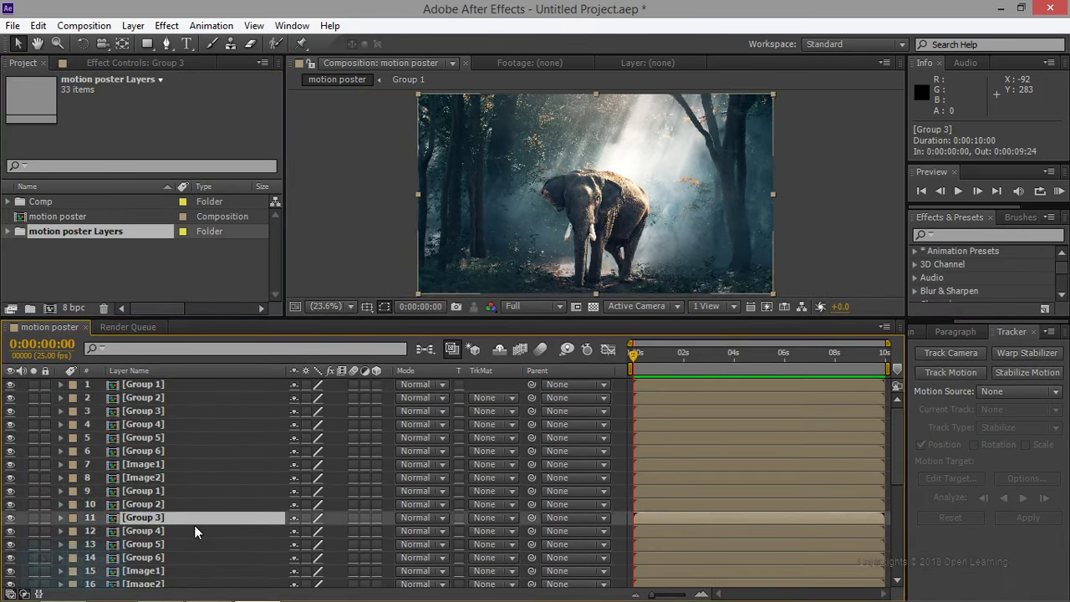
pyautogui.scroll(-5, 194, 528)
pyautogui.scroll(5, 195, 528)
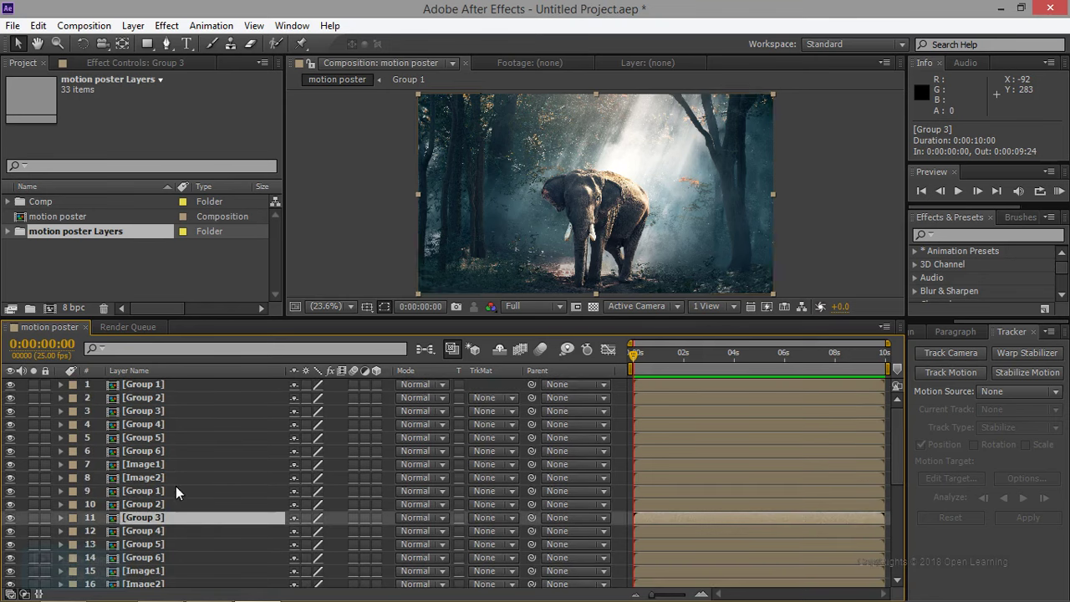
pyautogui.click(153, 385)
pyautogui.scroll(-5, 159, 514)
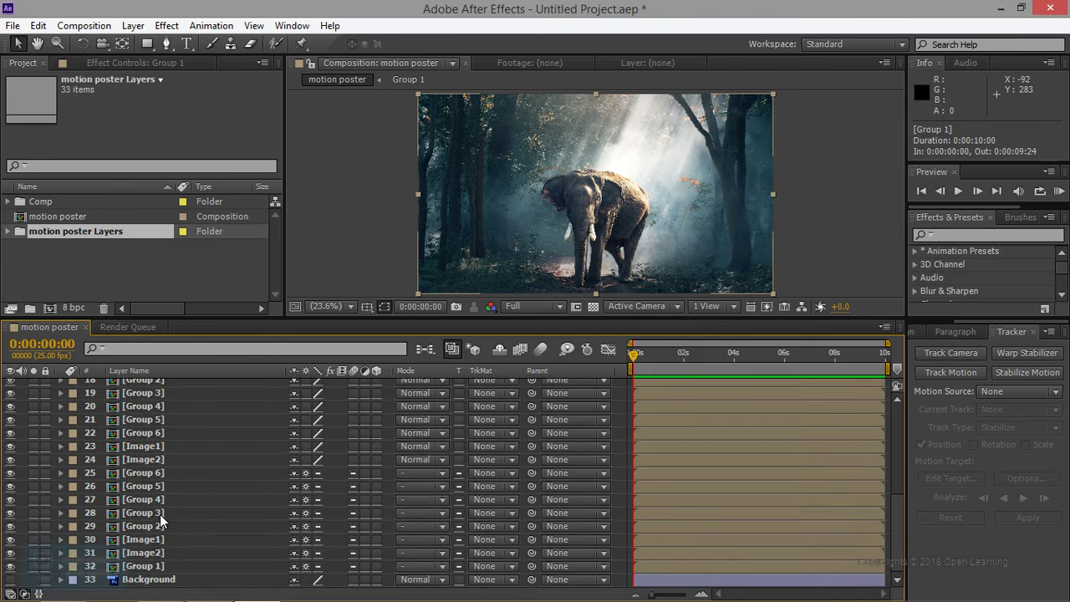
pyautogui.keyDown('shift'); pyautogui.click(158, 566); pyautogui.keyUp('shift')
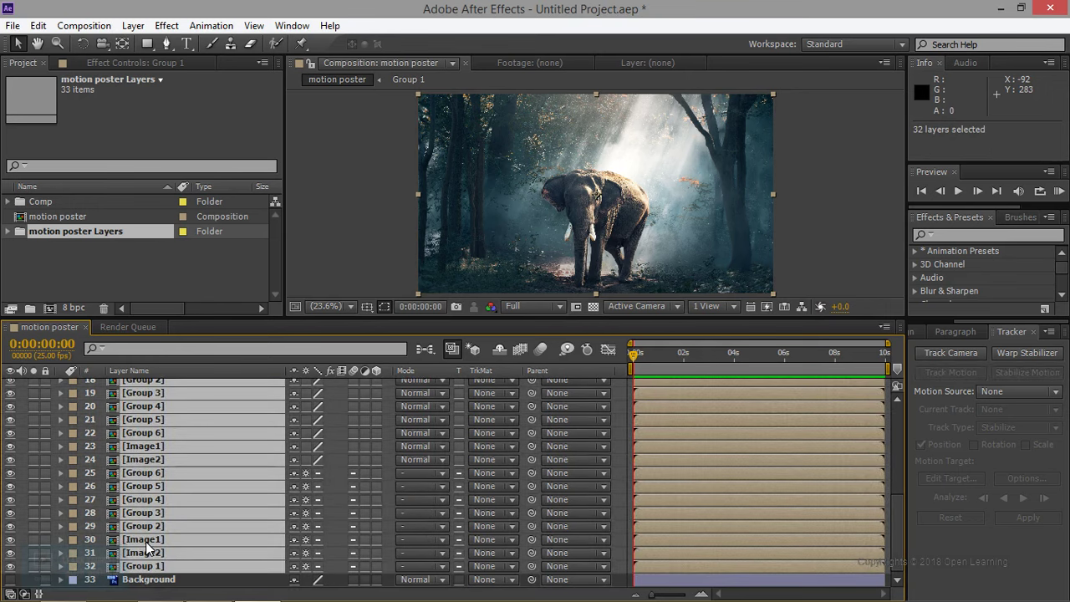
pyautogui.press('Delete')
# Delete the remaining Background layer, then select the Image1 comp in the Comp folder.
pyautogui.click(147, 384)
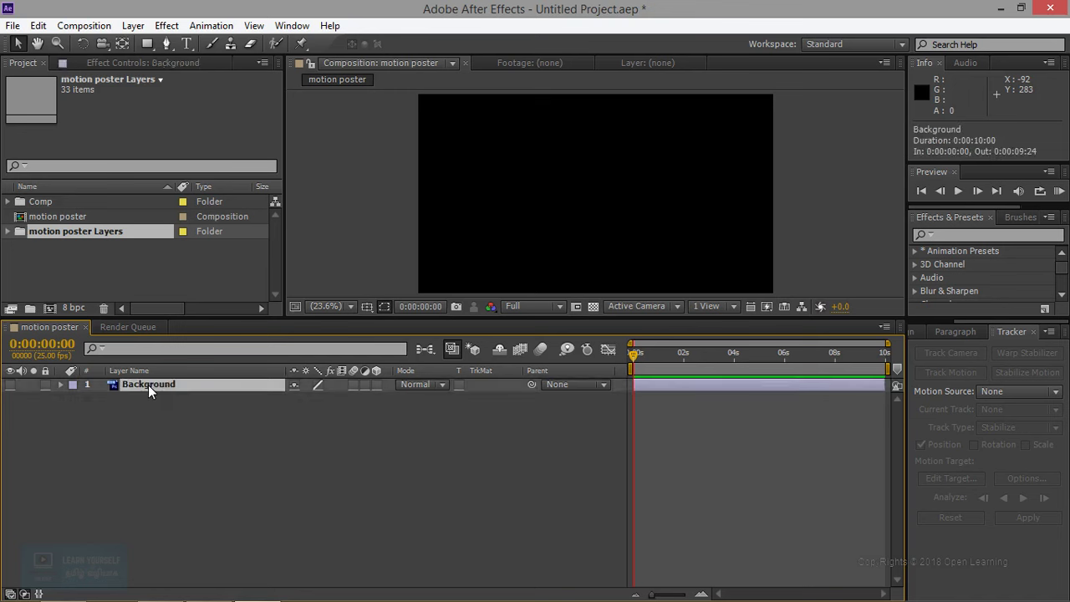
pyautogui.press('Delete')
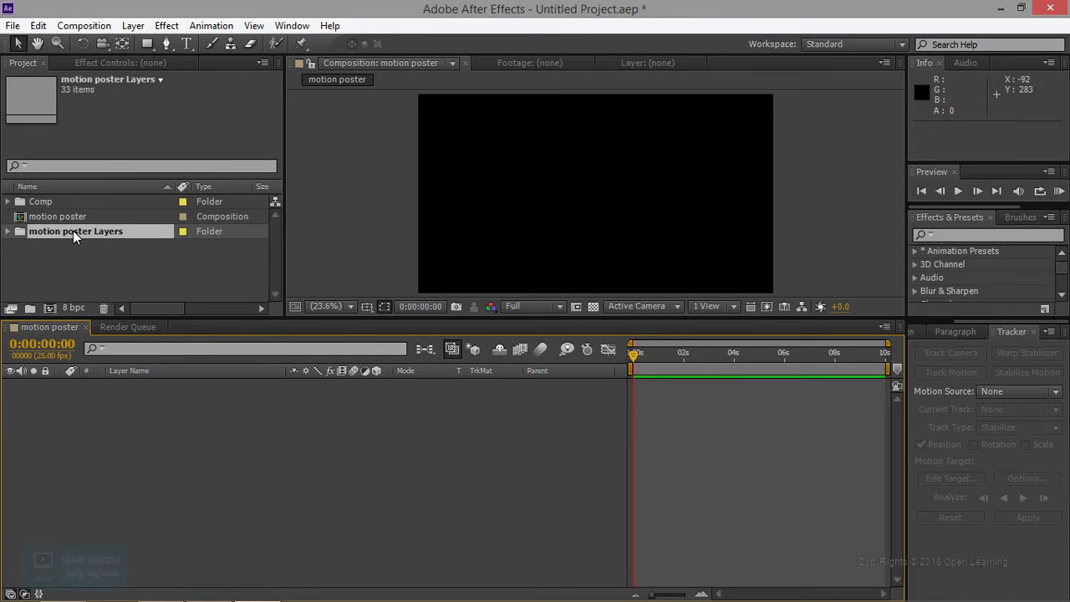
pyautogui.click(7, 202)
pyautogui.scroll(-2, 75, 275)
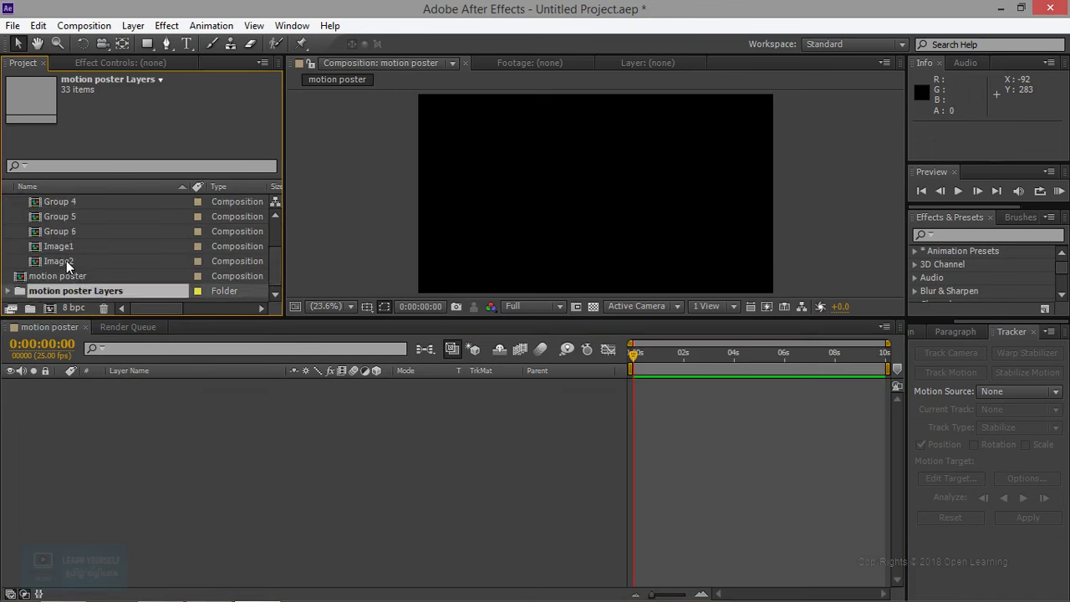
pyautogui.click(60, 260)
pyautogui.click(69, 246)
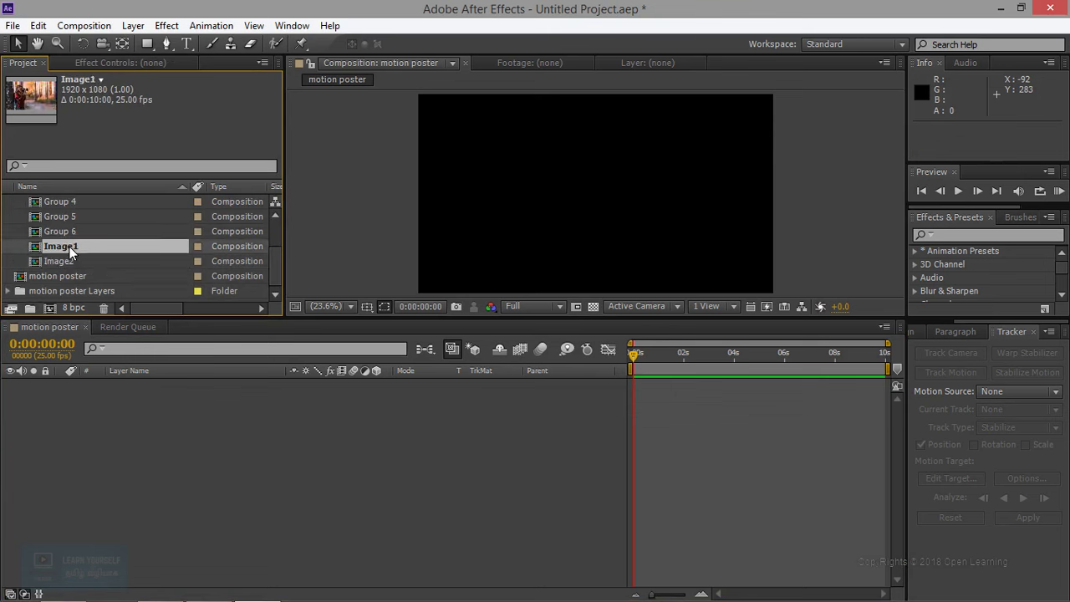
# Add Image1 to the motion poster comp and check its precomp layers, keeping the forest background.
pyautogui.moveTo(70, 246); pyautogui.dragTo(69, 405)
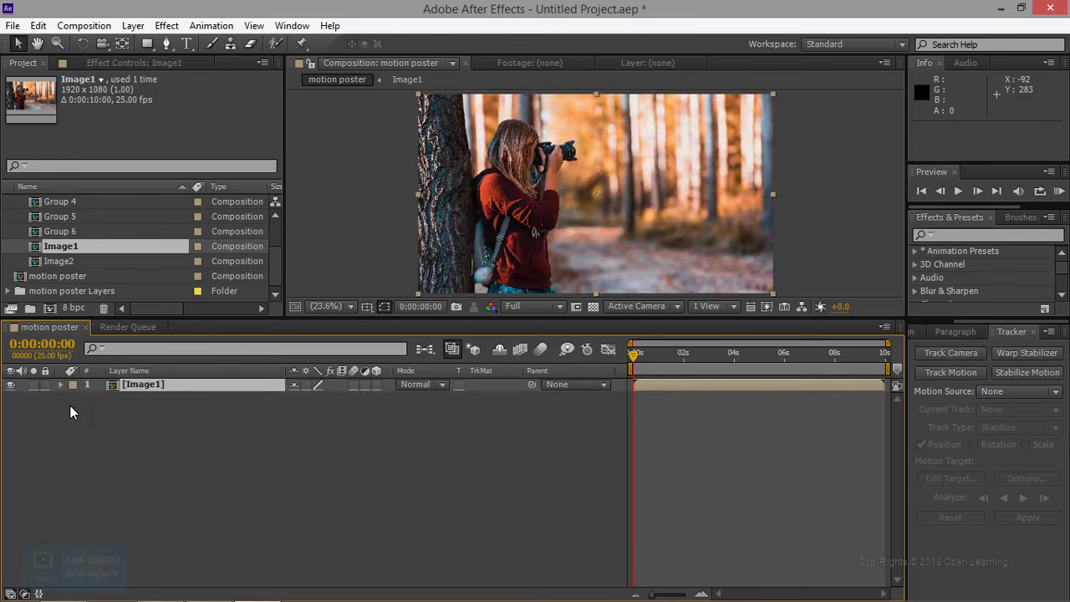
pyautogui.doubleClick(147, 387)
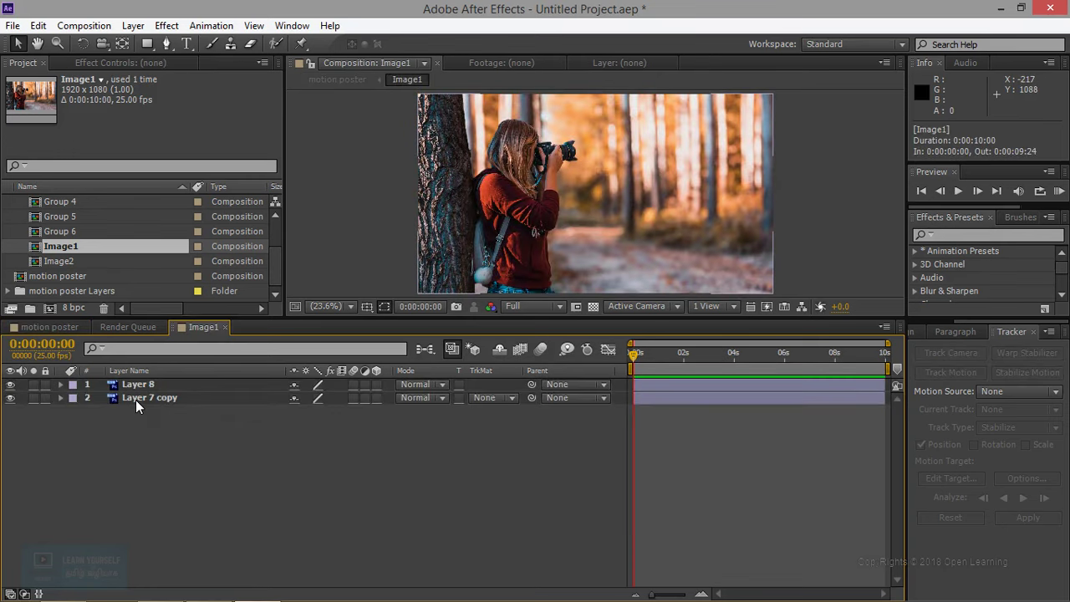
pyautogui.click(10, 385)
pyautogui.click(10, 384)
pyautogui.click(10, 398)
pyautogui.click(10, 398)
pyautogui.click(10, 399)
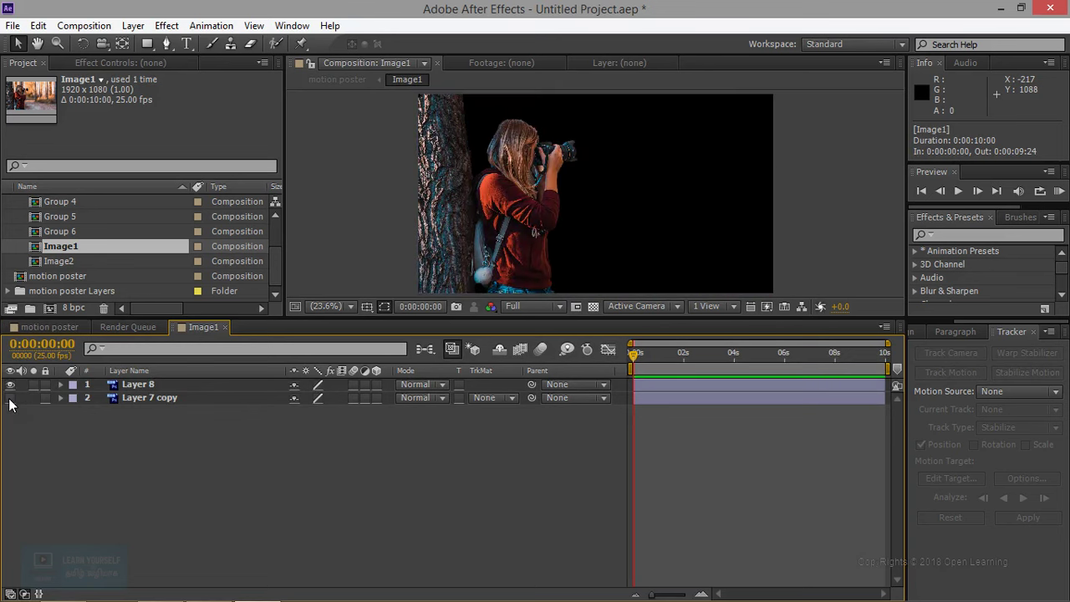
pyautogui.click(10, 398)
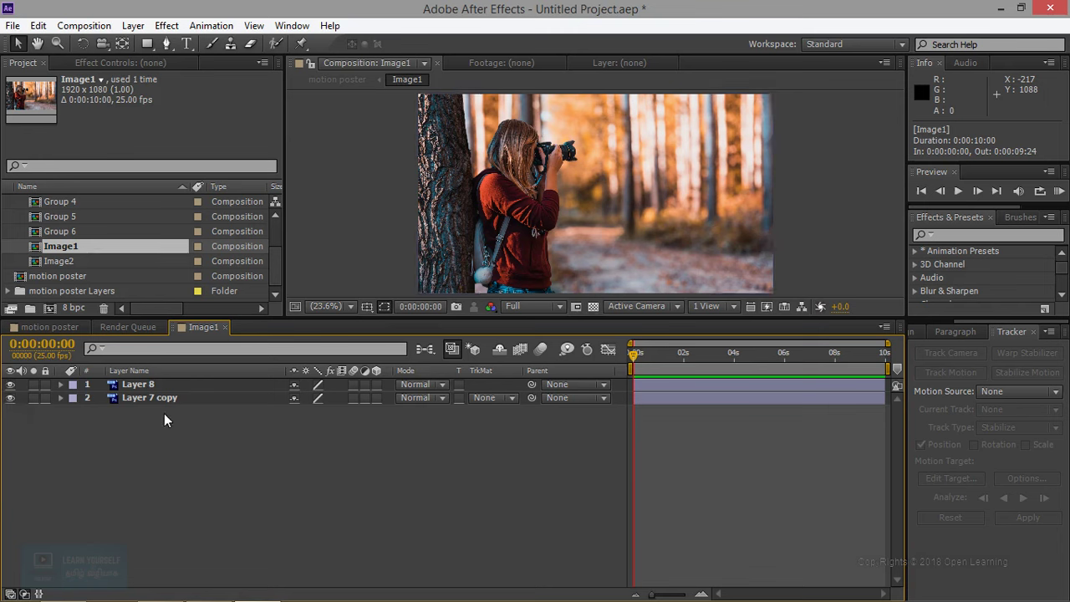
# Back in motion poster, preview and delete the Image2 comp, then add Group 6 above Image1.
pyautogui.click(49, 327)
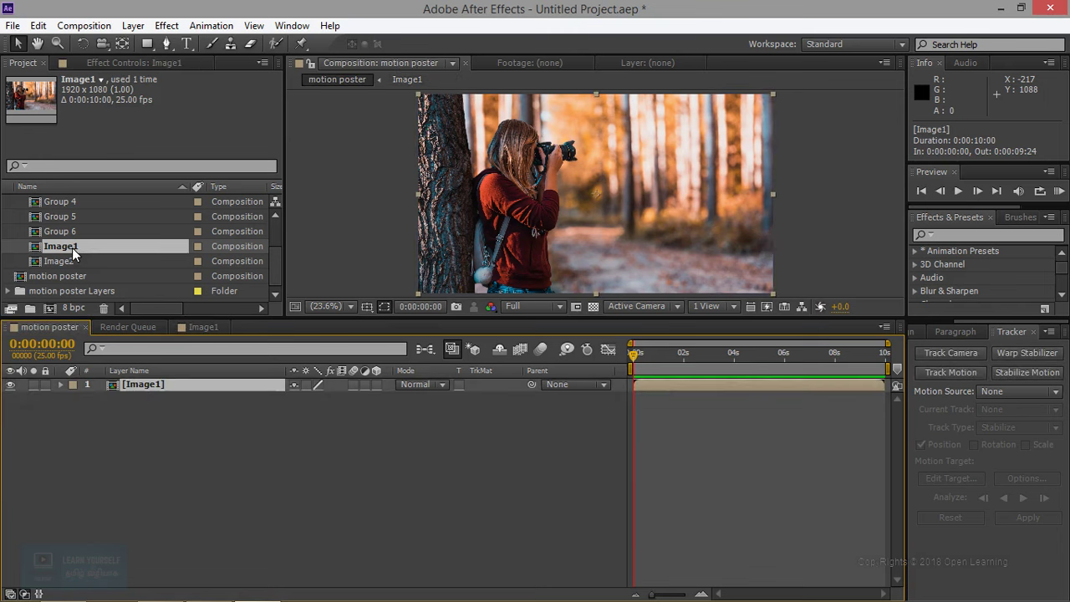
pyautogui.moveTo(67, 261); pyautogui.dragTo(83, 399)
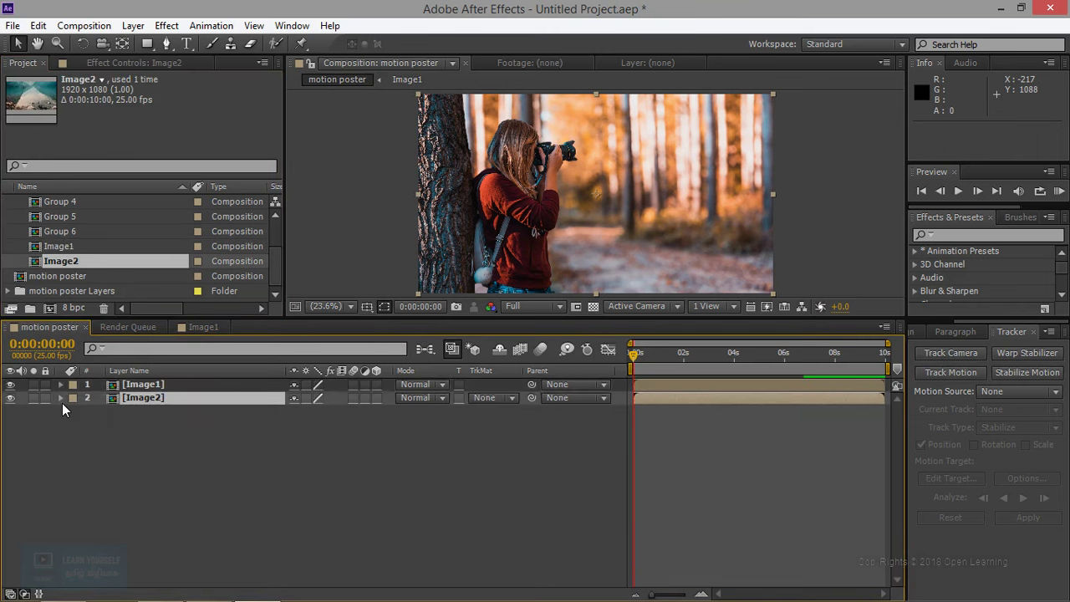
pyautogui.click(10, 384)
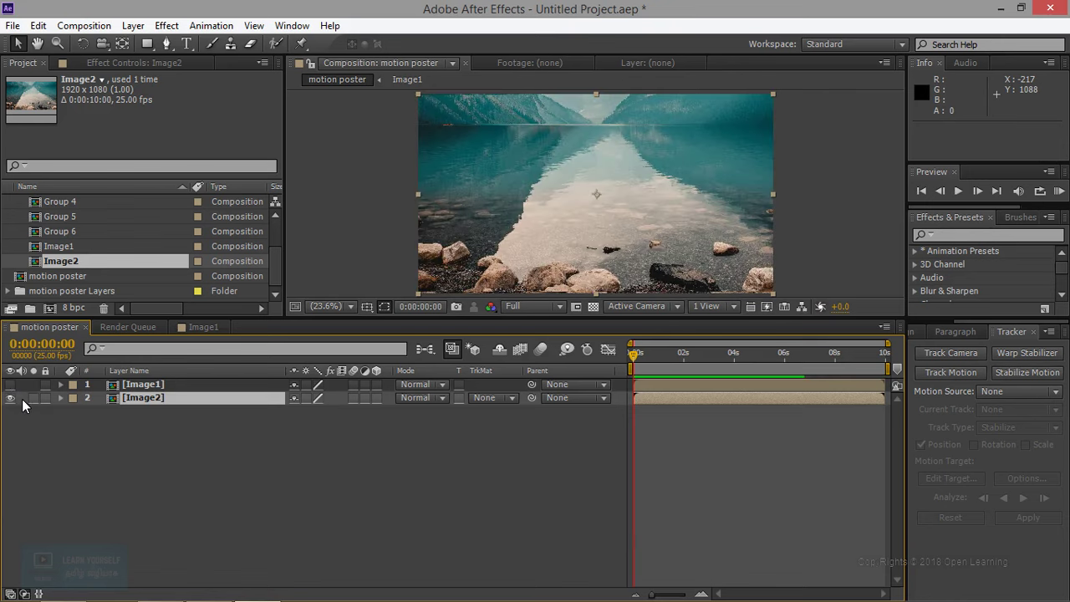
pyautogui.click(105, 308)
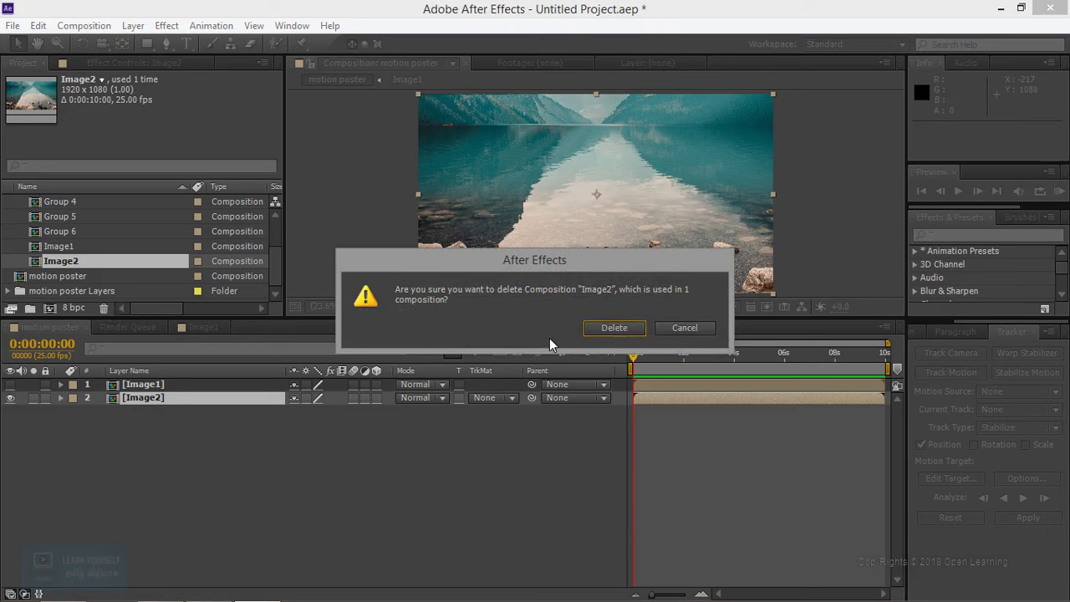
pyautogui.click(619, 327)
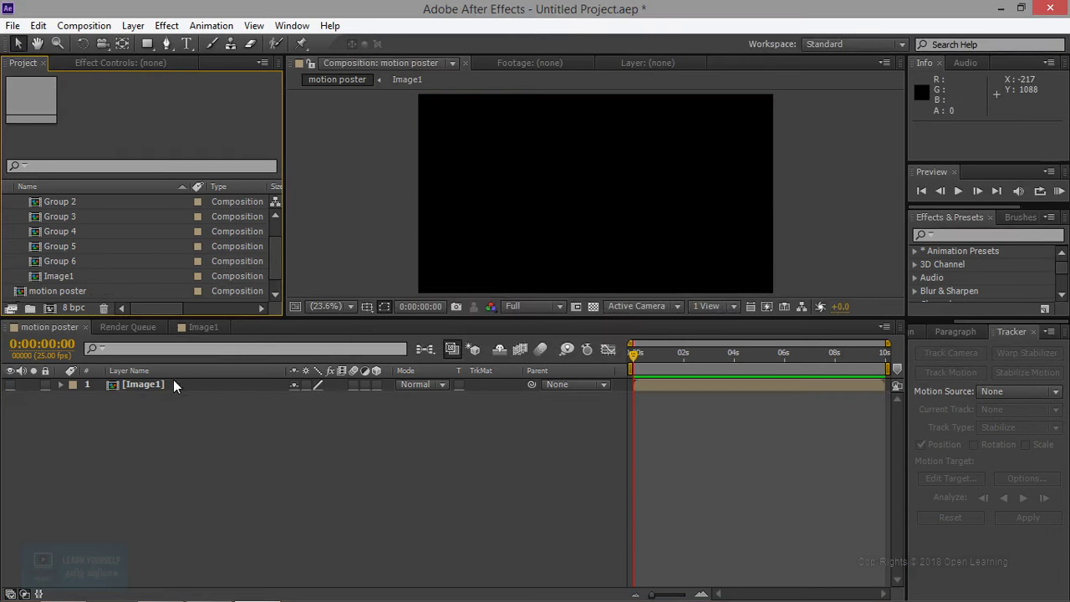
pyautogui.click(65, 261)
pyautogui.moveTo(37, 266); pyautogui.dragTo(53, 386)
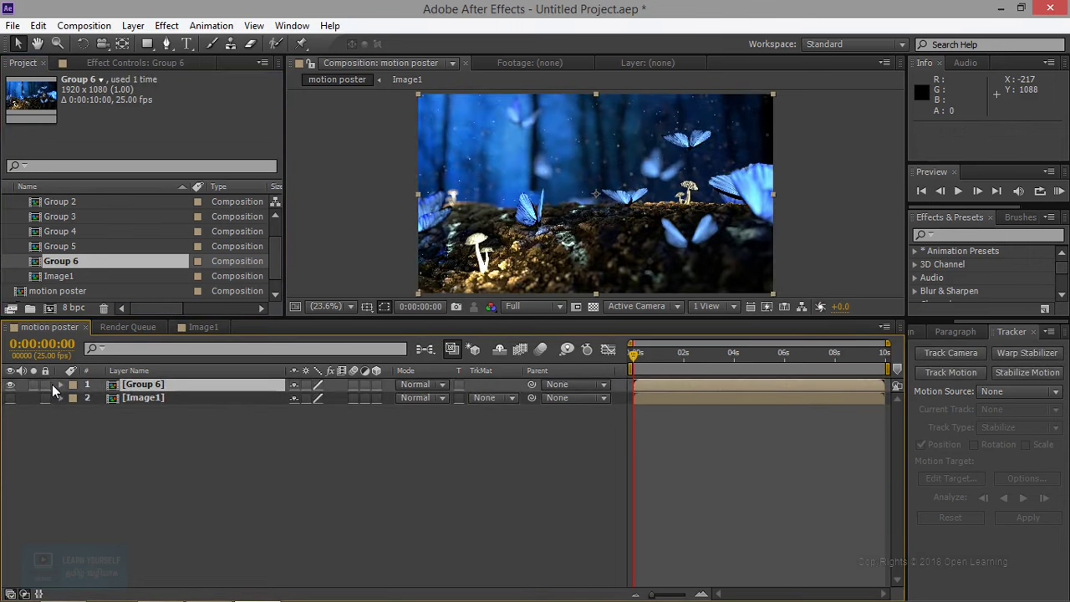
# Add Group 5 above Group 6 in motion poster and check each layer's visibility.
pyautogui.click(10, 386)
pyautogui.click(10, 385)
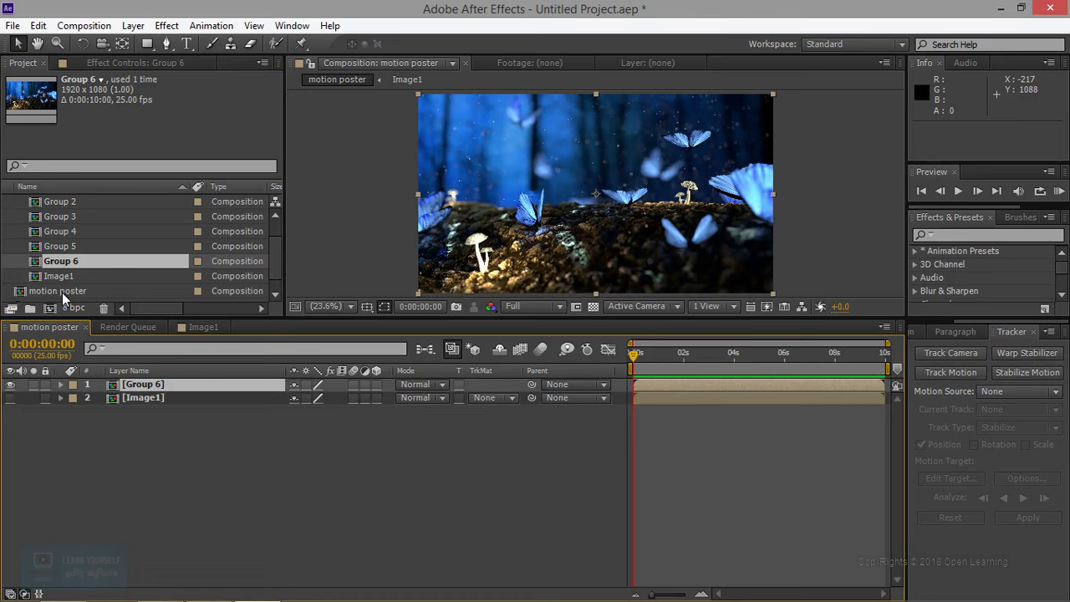
pyautogui.moveTo(72, 247); pyautogui.dragTo(70, 383)
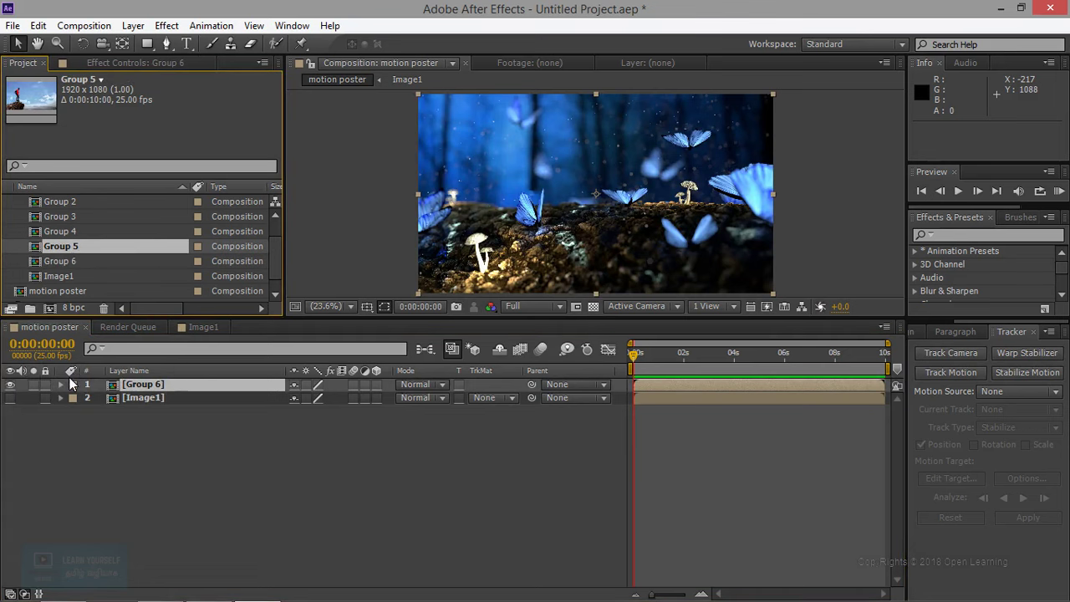
pyautogui.moveTo(74, 248); pyautogui.dragTo(23, 398)
pyautogui.click(11, 385)
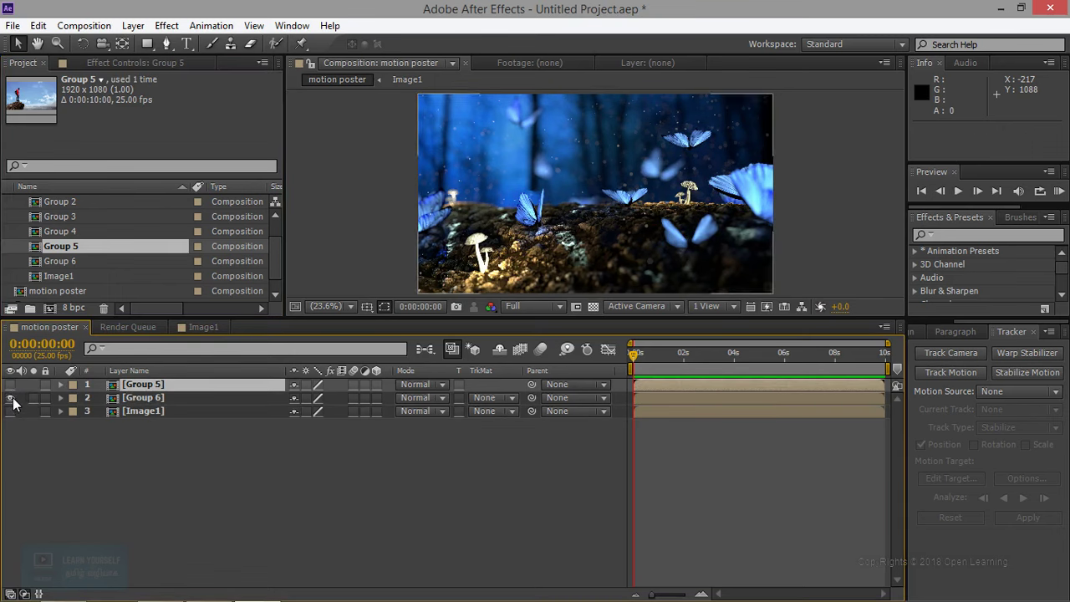
pyautogui.click(10, 399)
pyautogui.click(10, 385)
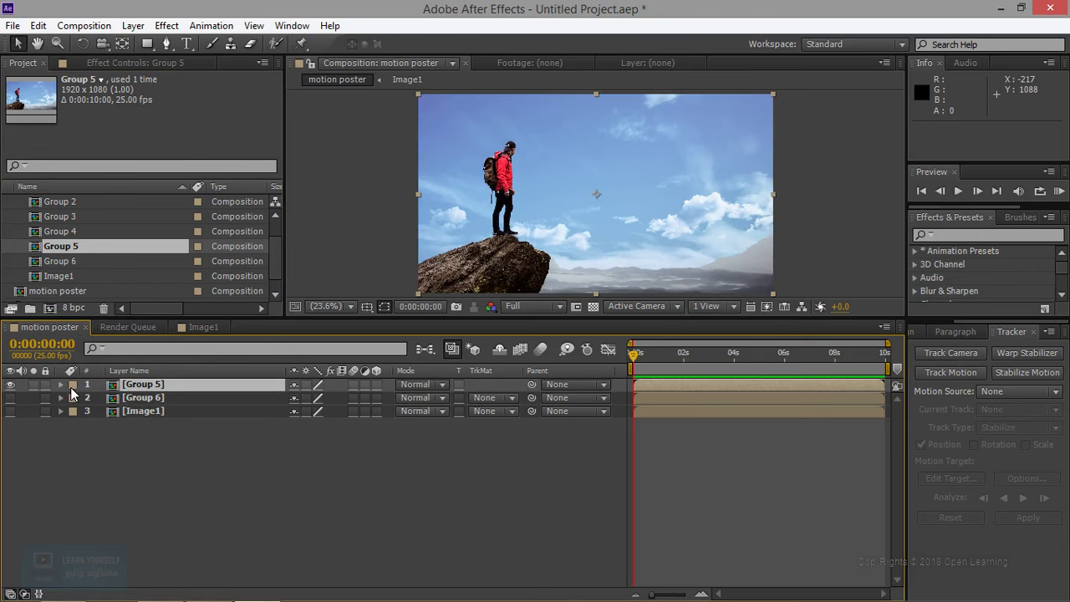
# Inspect Layer 10 and the background photo inside Group 5, then add Group 4 on top.
pyautogui.doubleClick(159, 386)
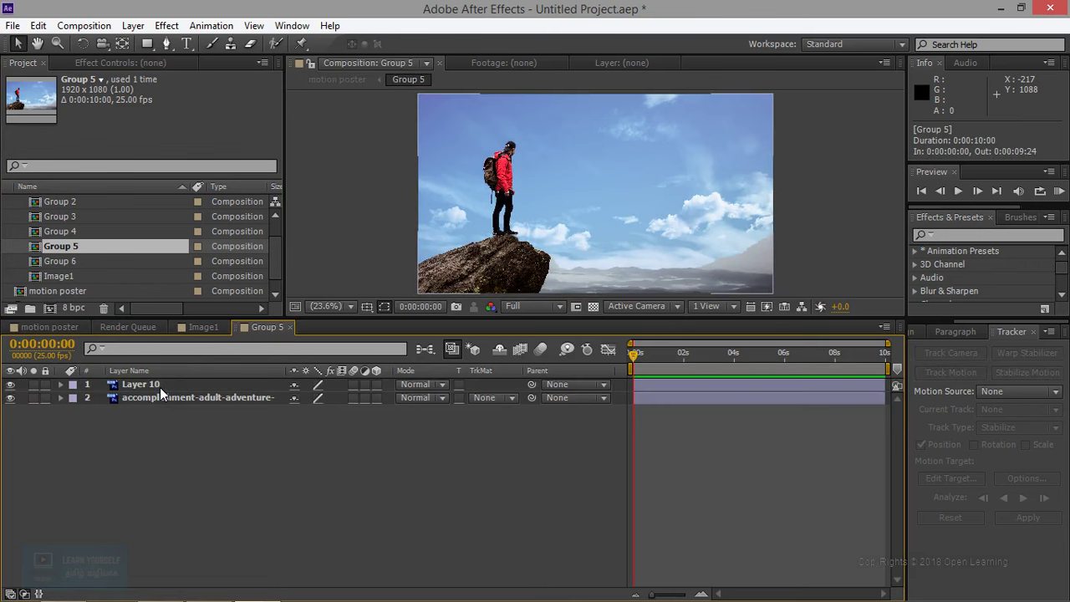
pyautogui.click(157, 387)
pyautogui.click(10, 384)
pyautogui.click(10, 385)
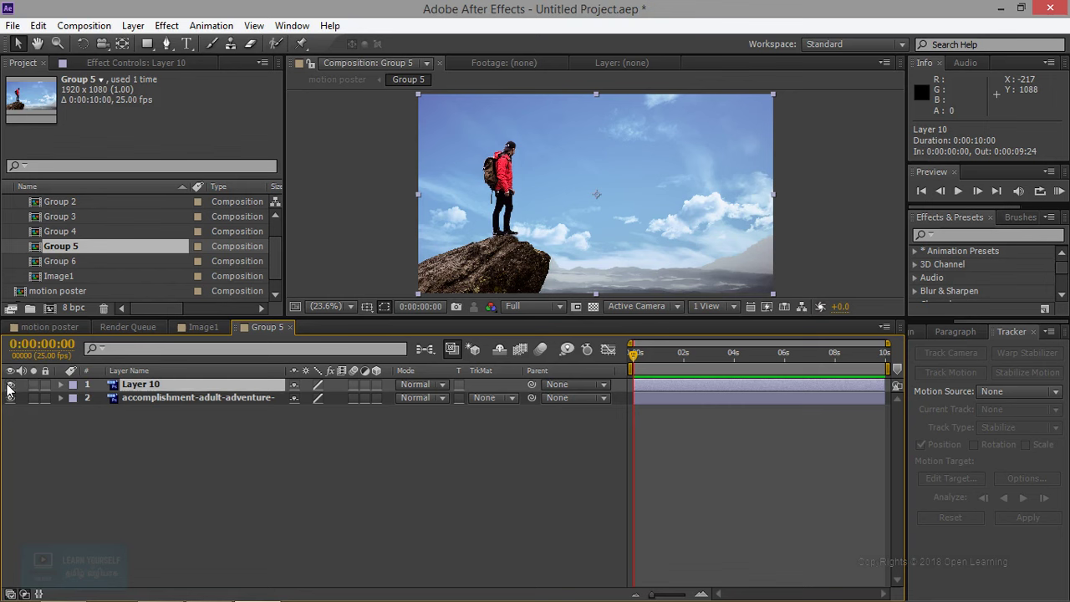
pyautogui.click(10, 385)
pyautogui.click(10, 384)
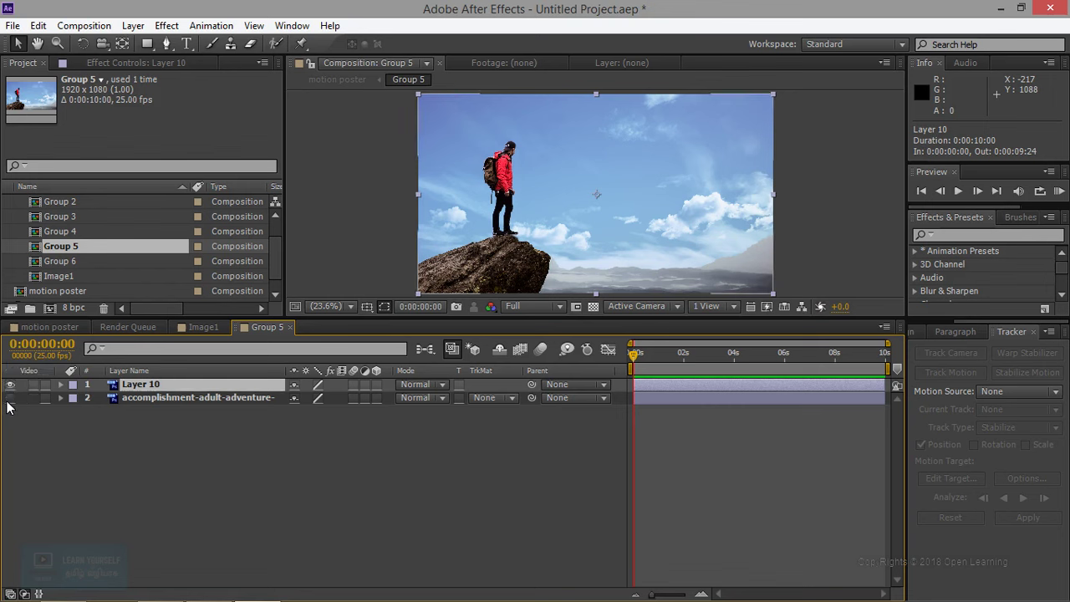
pyautogui.click(10, 399)
pyautogui.click(10, 399)
pyautogui.click(61, 326)
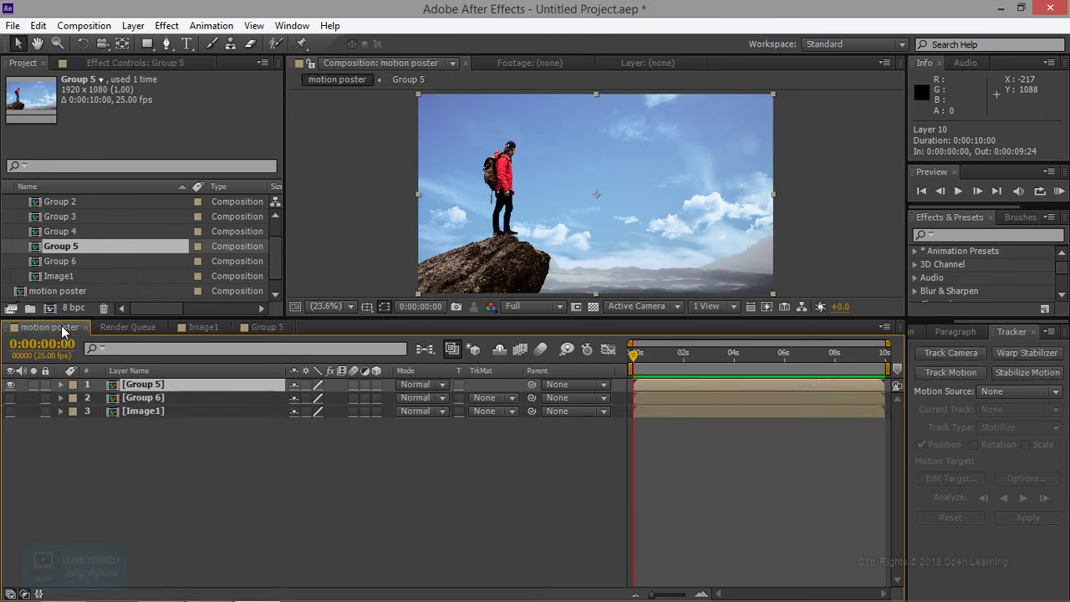
pyautogui.moveTo(67, 232); pyautogui.dragTo(81, 386)
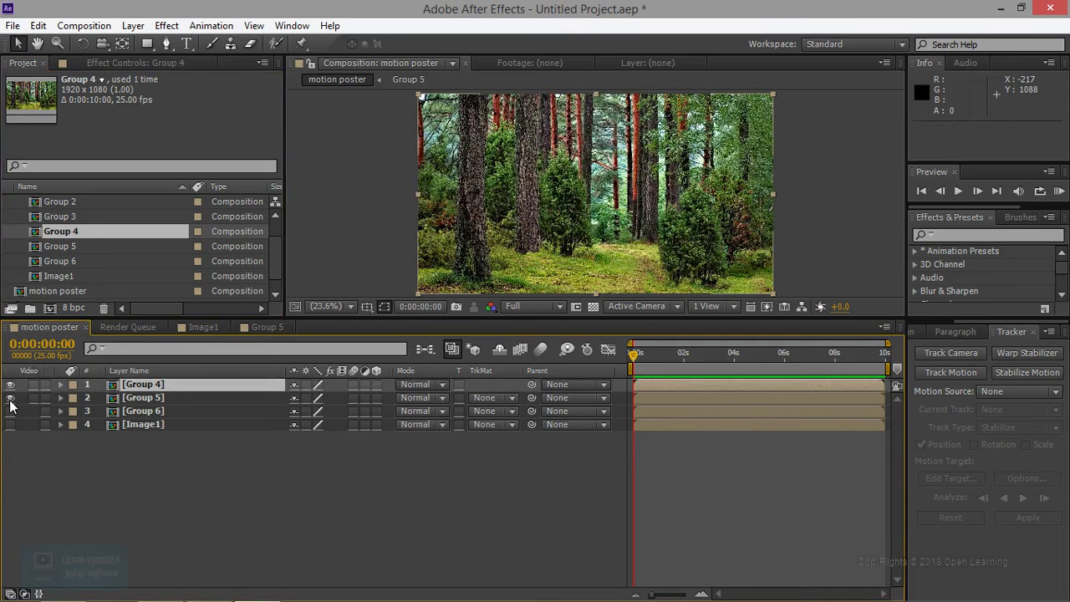
# Hide Group 5 and stack Group 3, Group 2 and Group 1 on top in order.
pyautogui.click(11, 398)
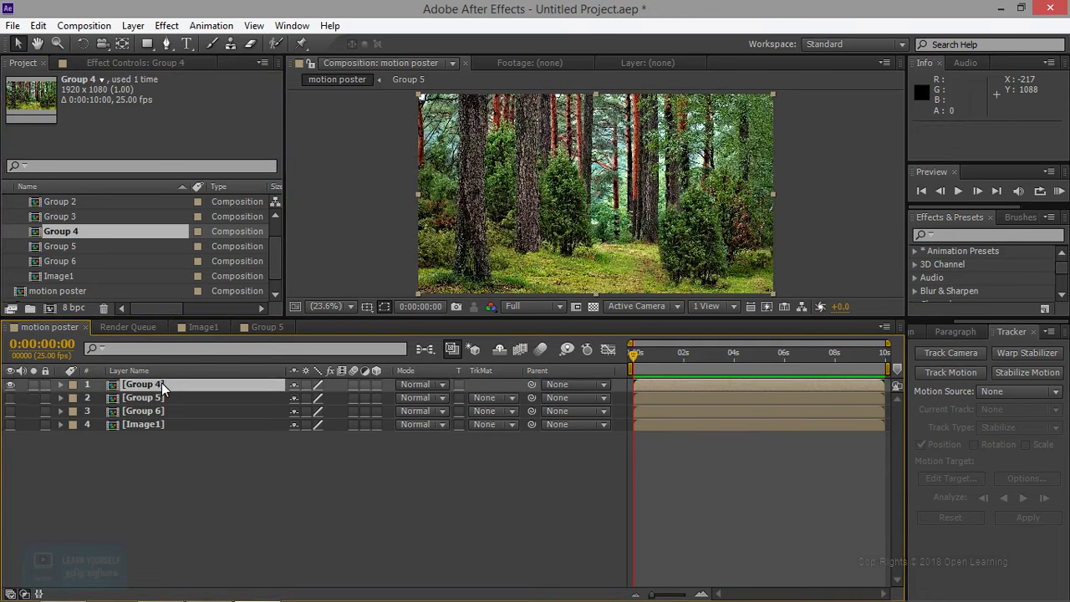
pyautogui.moveTo(59, 216); pyautogui.dragTo(86, 383)
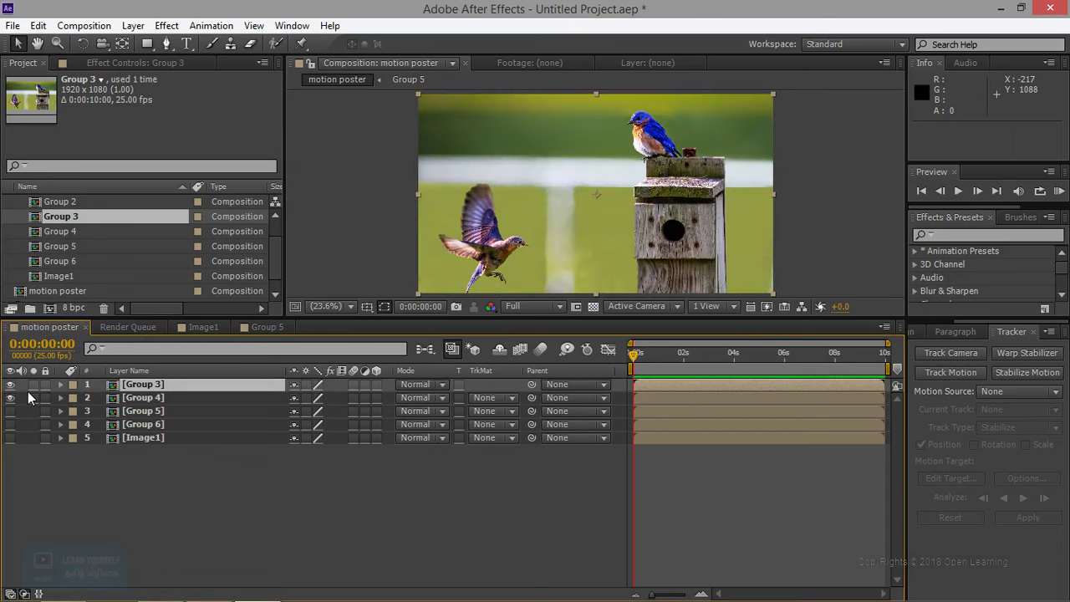
pyautogui.moveTo(59, 202); pyautogui.dragTo(85, 382)
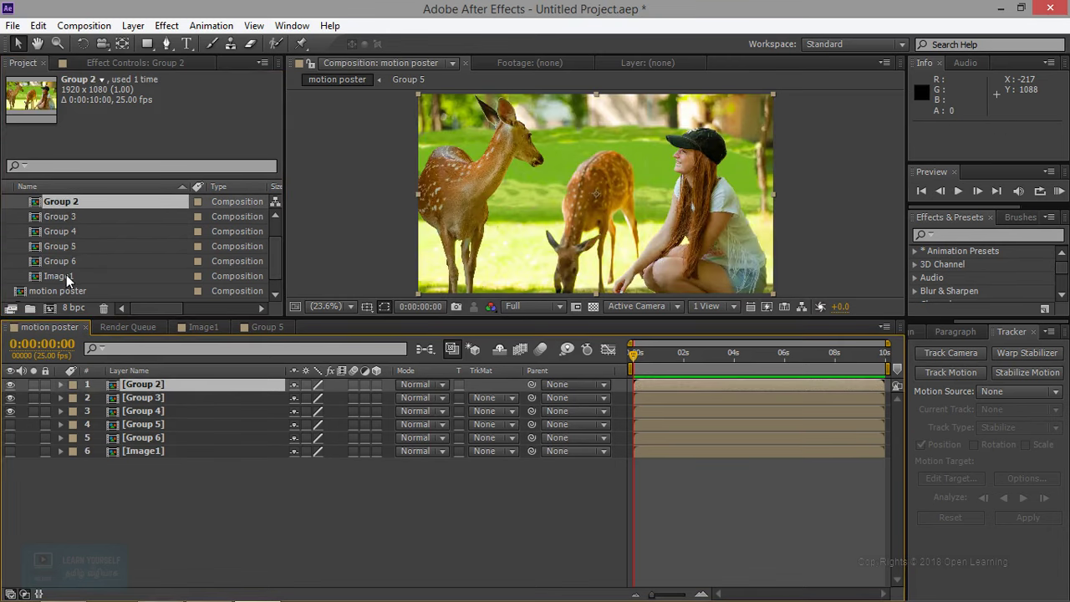
pyautogui.scroll(2, 66, 275)
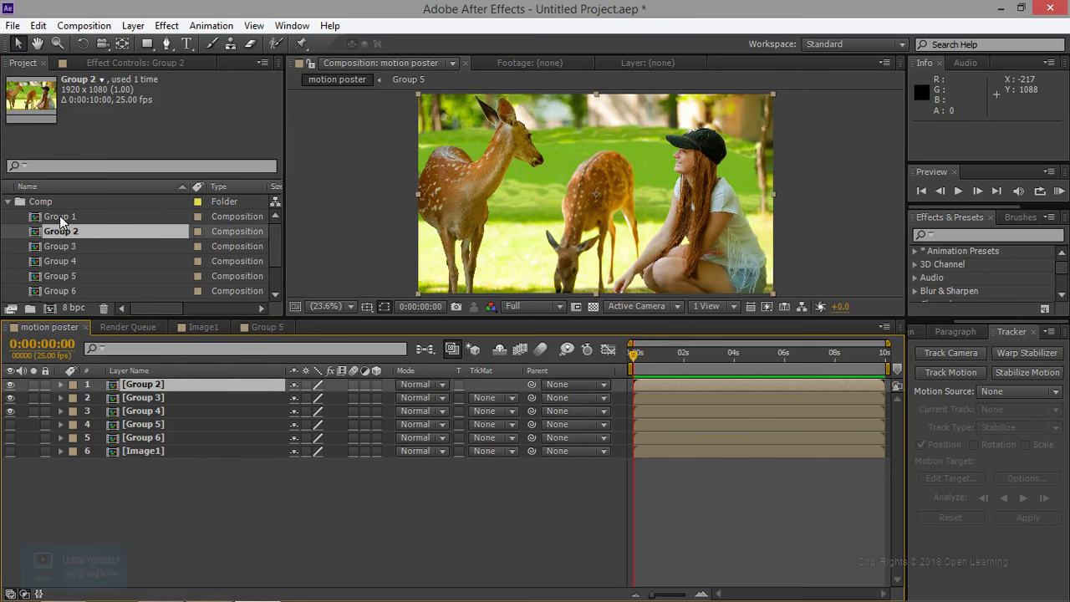
pyautogui.moveTo(59, 216); pyautogui.dragTo(89, 379)
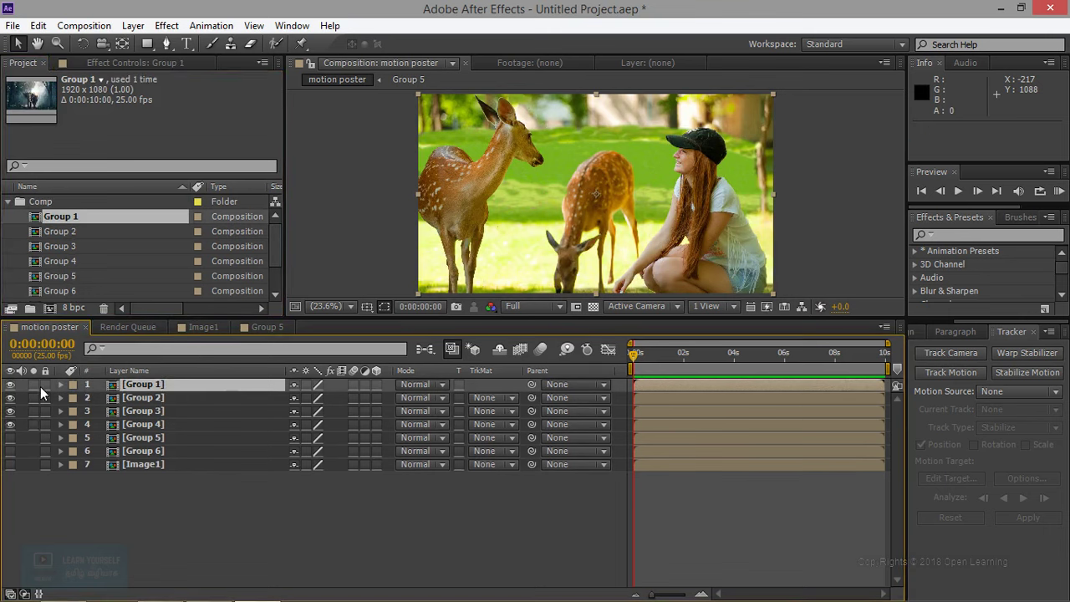
# Compare with Group 1 hidden and shown, then collapse the Comp folder in the Project panel.
pyautogui.click(10, 384)
pyautogui.click(10, 385)
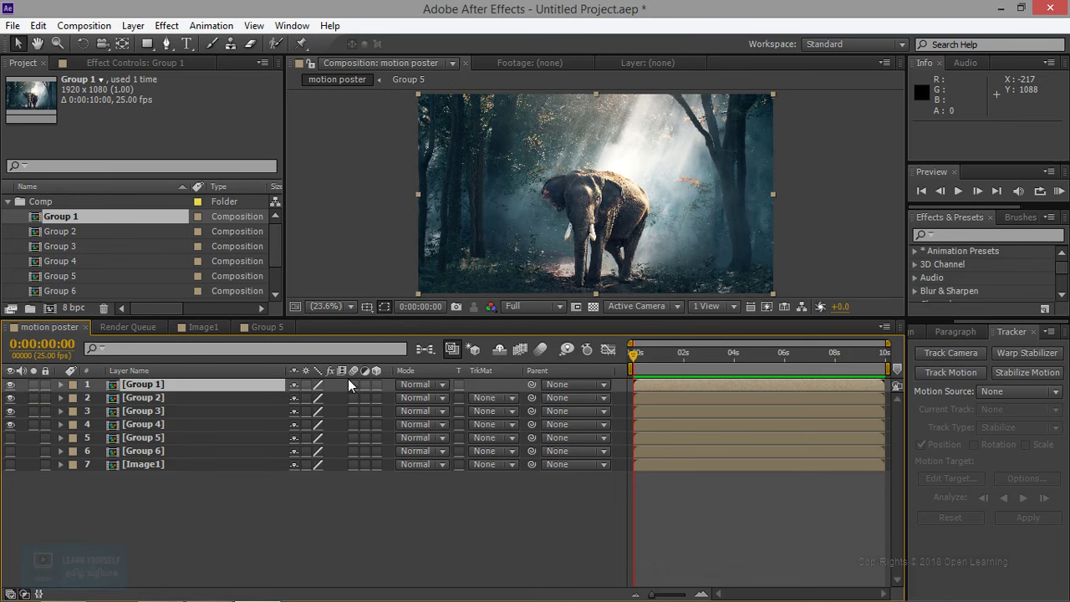
pyautogui.click(9, 202)
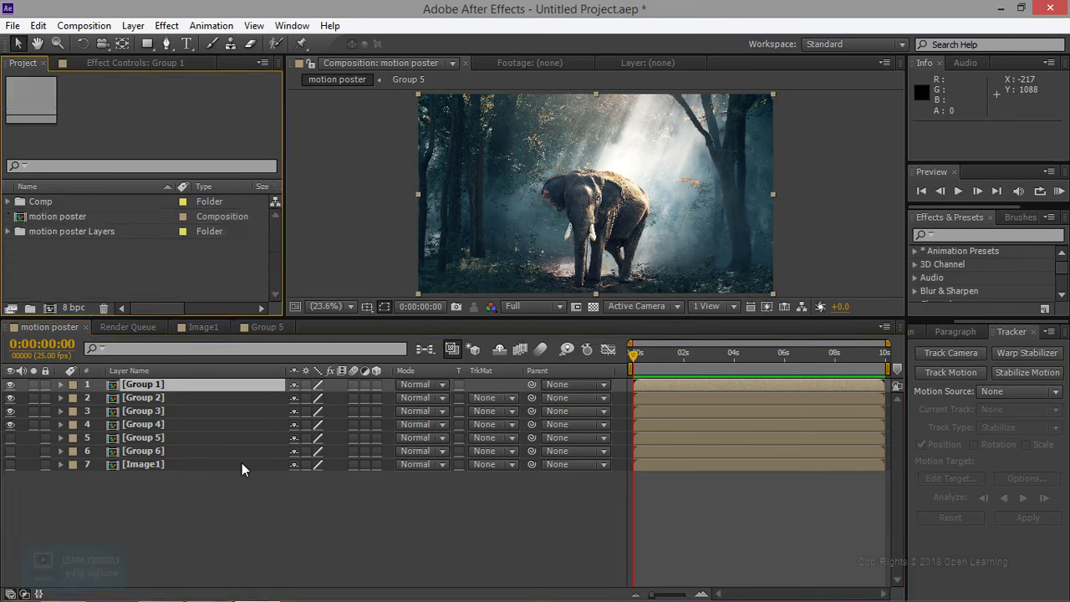